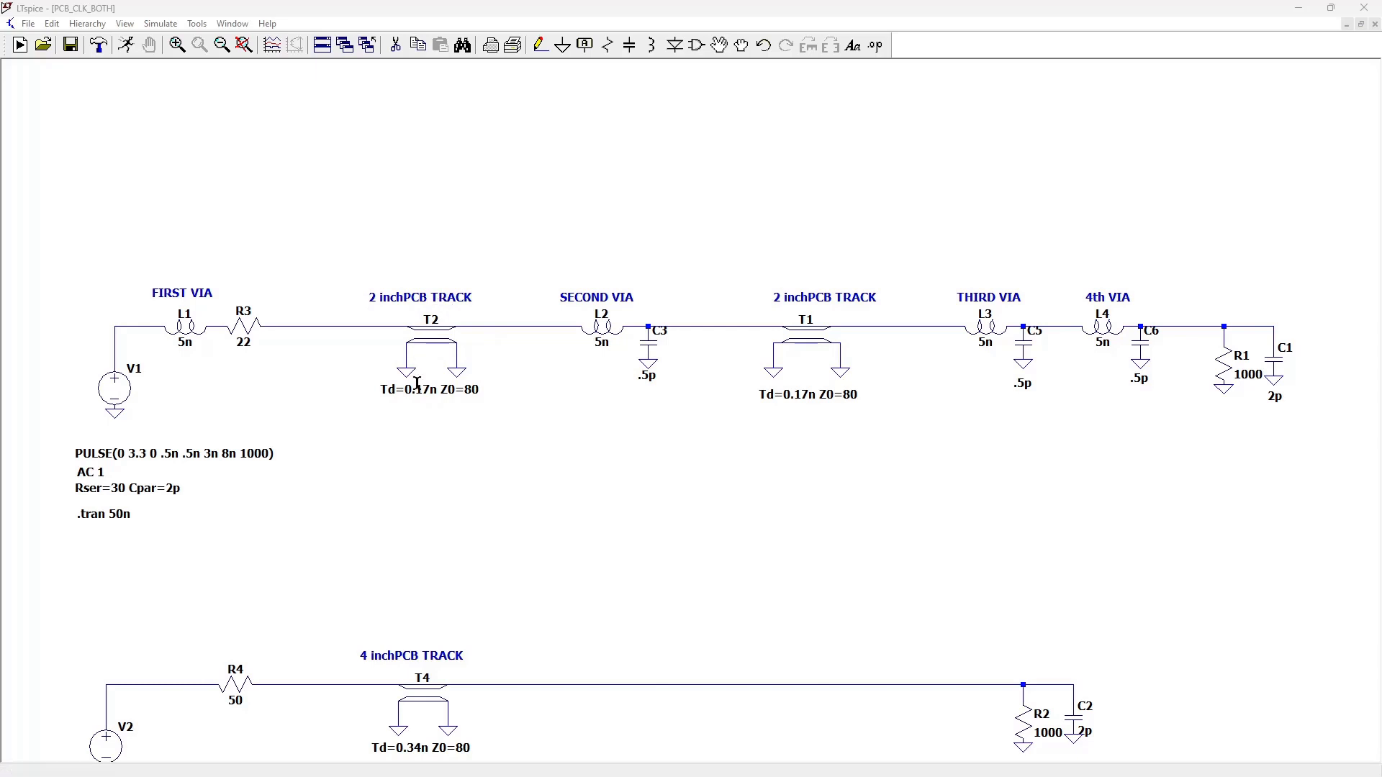
# - Run the transient simulation so an empty 0–50 ns plot opens above the clock schematic
pyautogui.moveTo(408, 391); pyautogui.dragTo(421, 393)
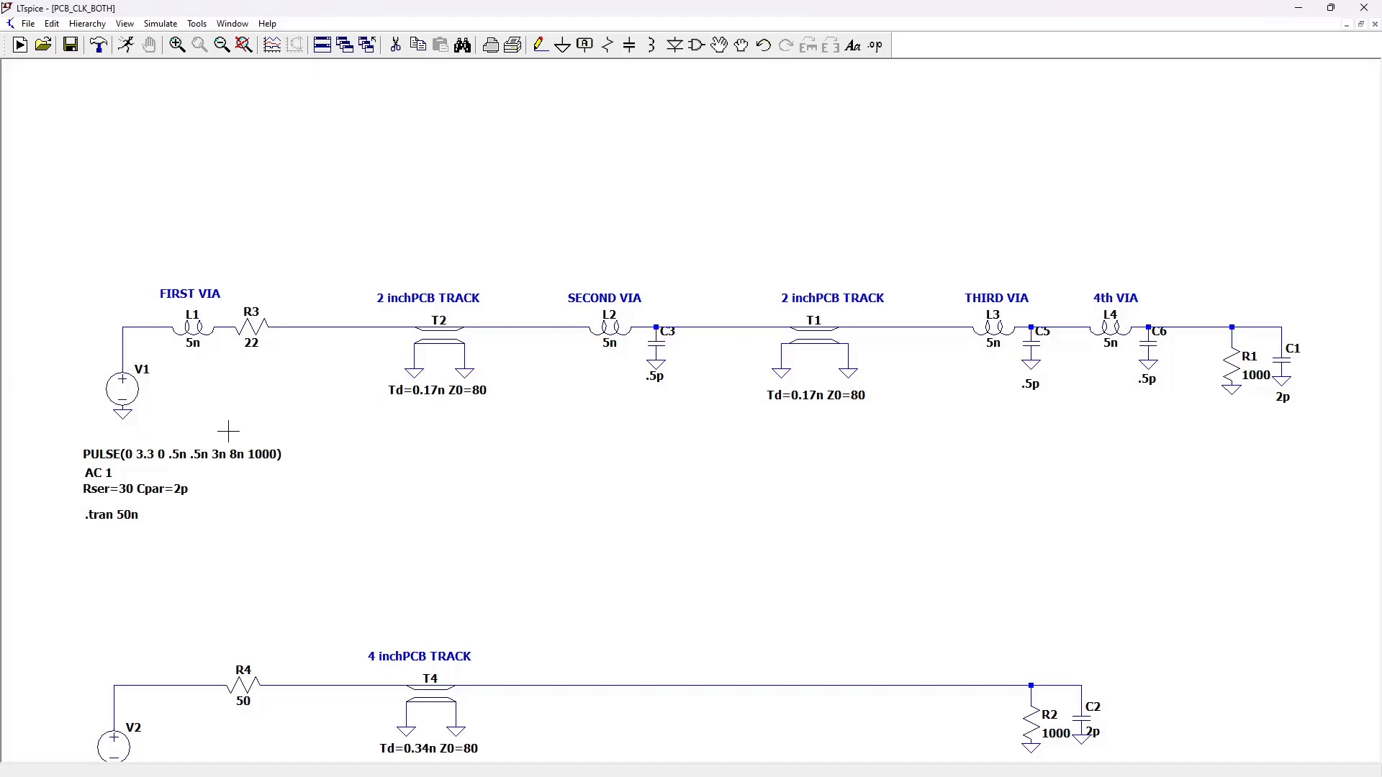
pyautogui.click(127, 45)
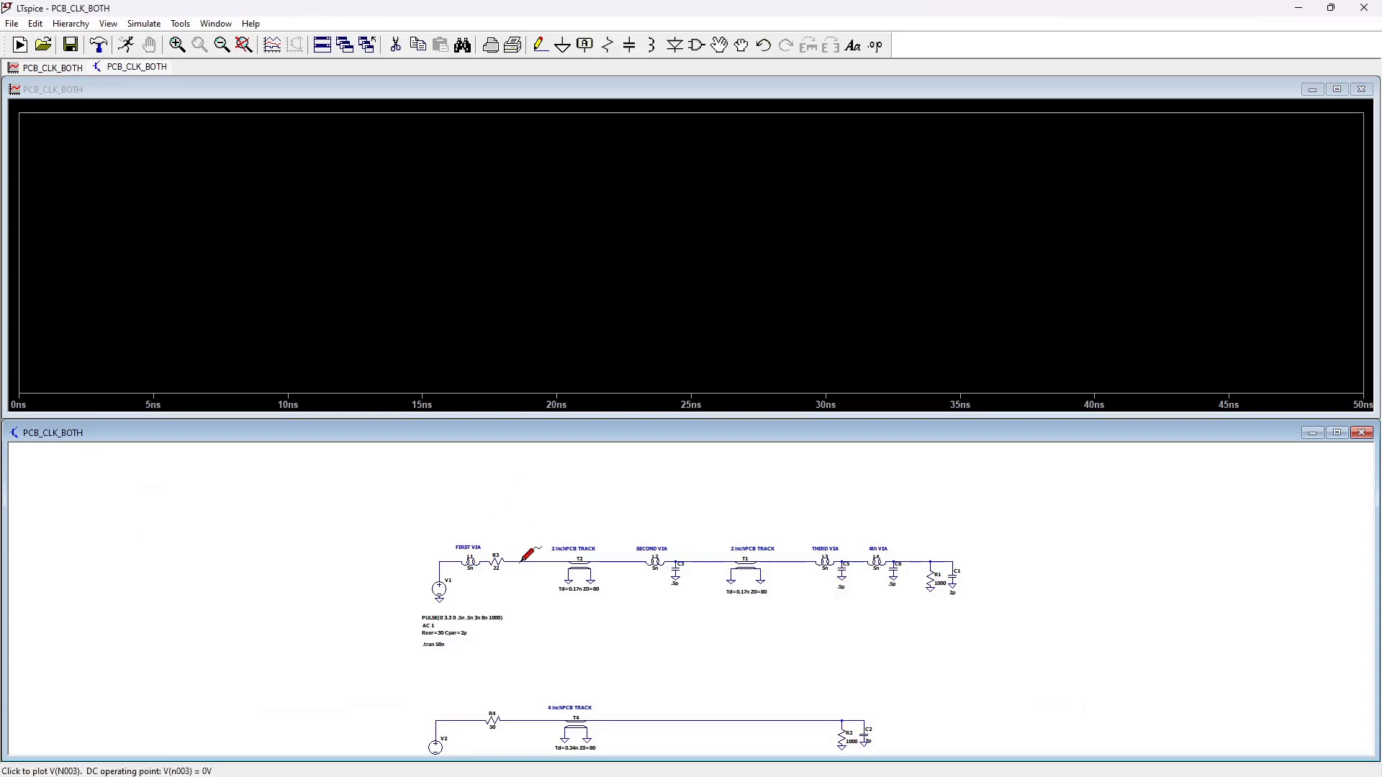
# - Probe V(n003), V(n004), V(n005) along the via line, then plot only the ringing load V(n008)
pyautogui.click(522, 555)
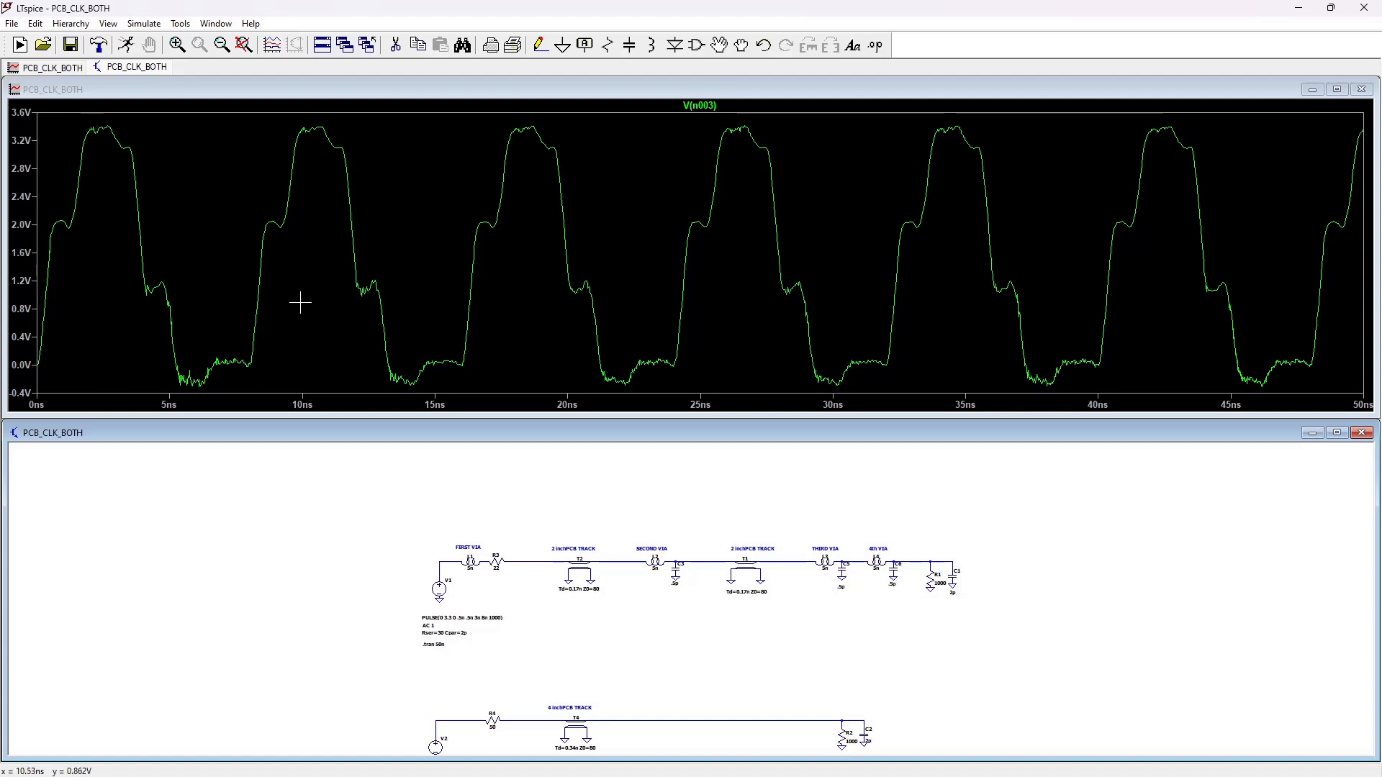
pyautogui.click(622, 555)
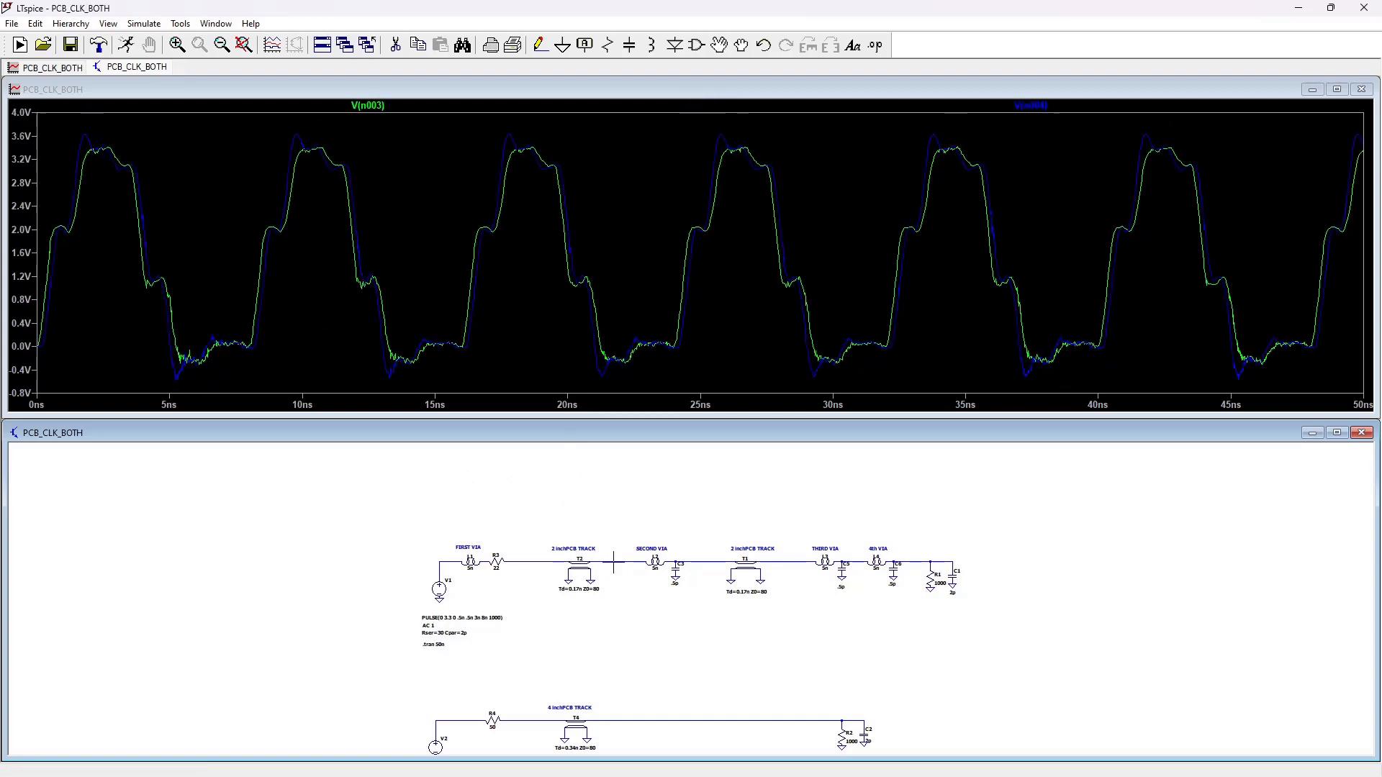
pyautogui.click(708, 555)
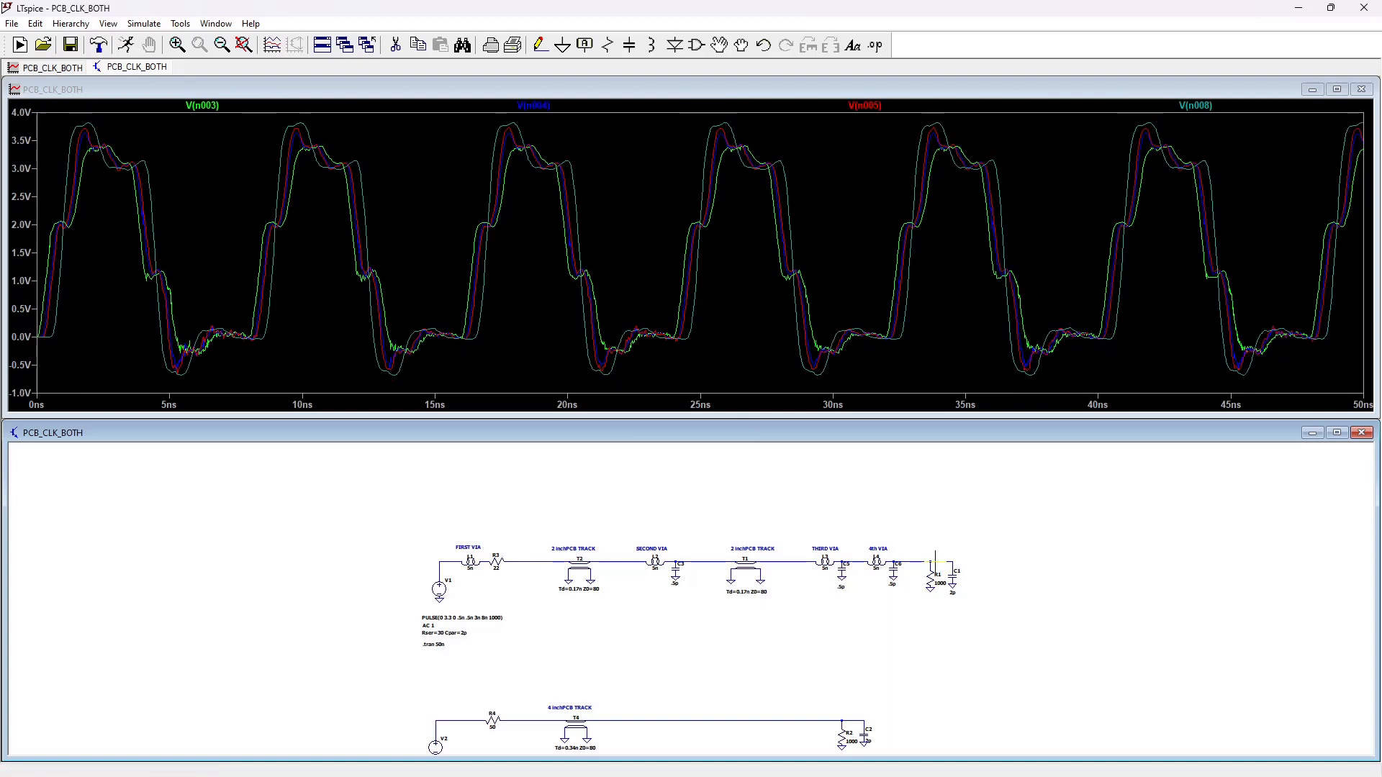
pyautogui.doubleClick(945, 556)
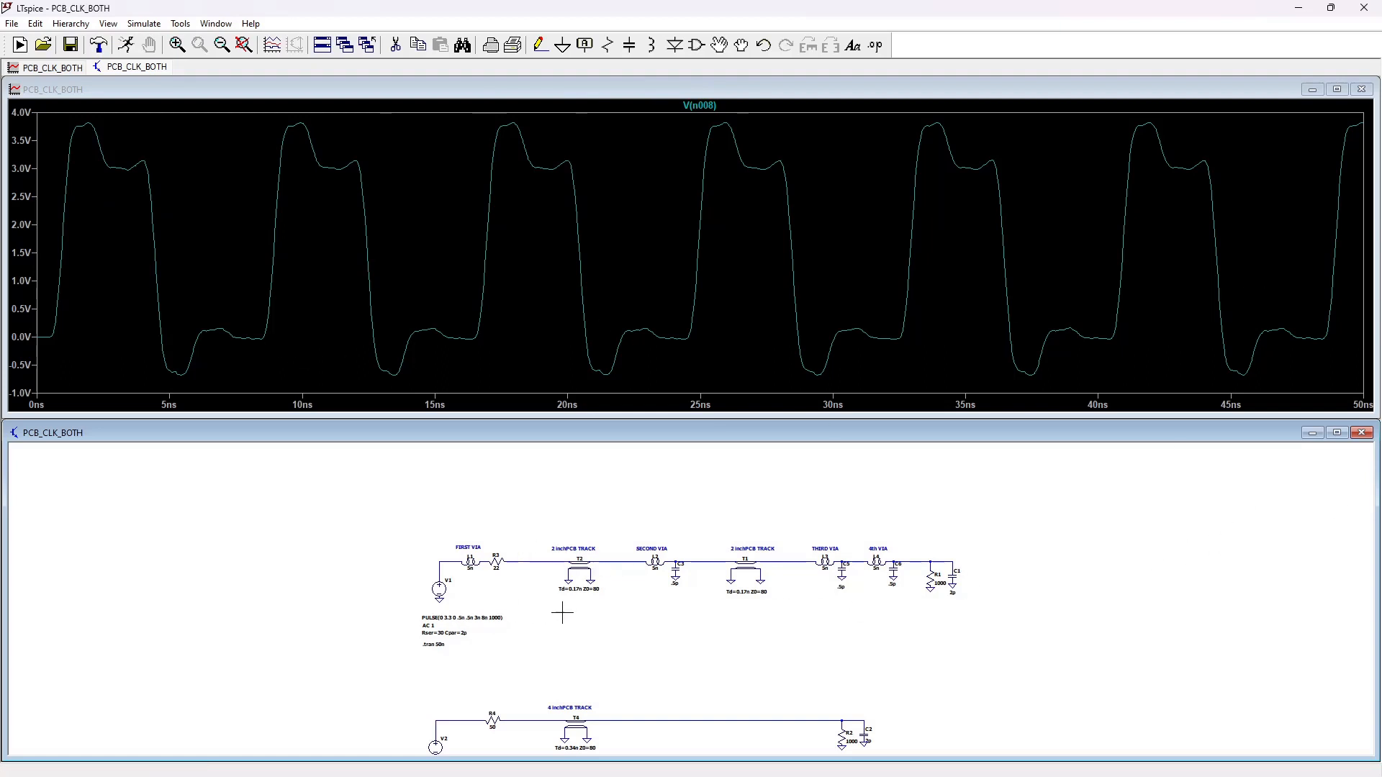
pyautogui.scroll(2, 567, 613)
pyautogui.scroll(2, 567, 613)
pyautogui.scroll(2, 572, 613)
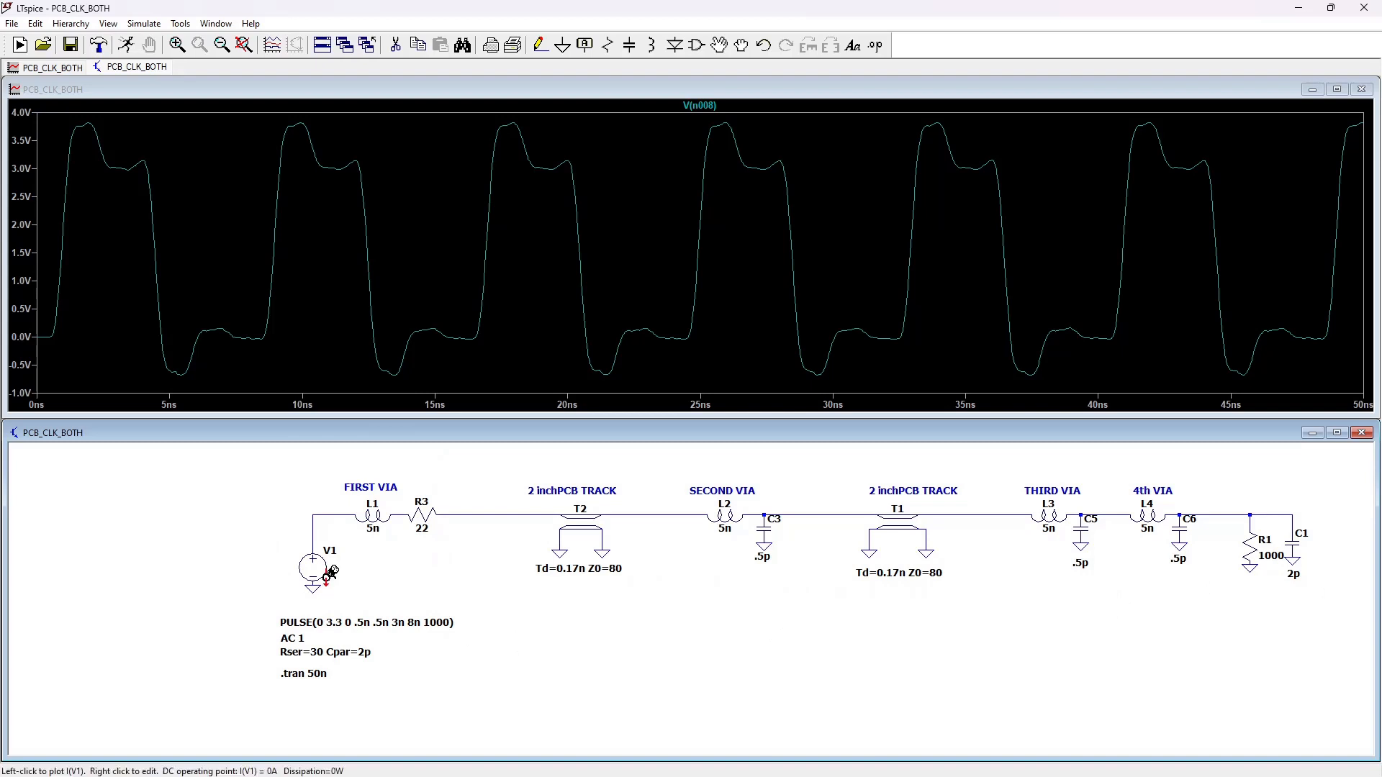
# - Change R3 from 22 to 50 Ω and rerun, giving a cleaner V(n008) square wave
pyautogui.rightClick(427, 511)
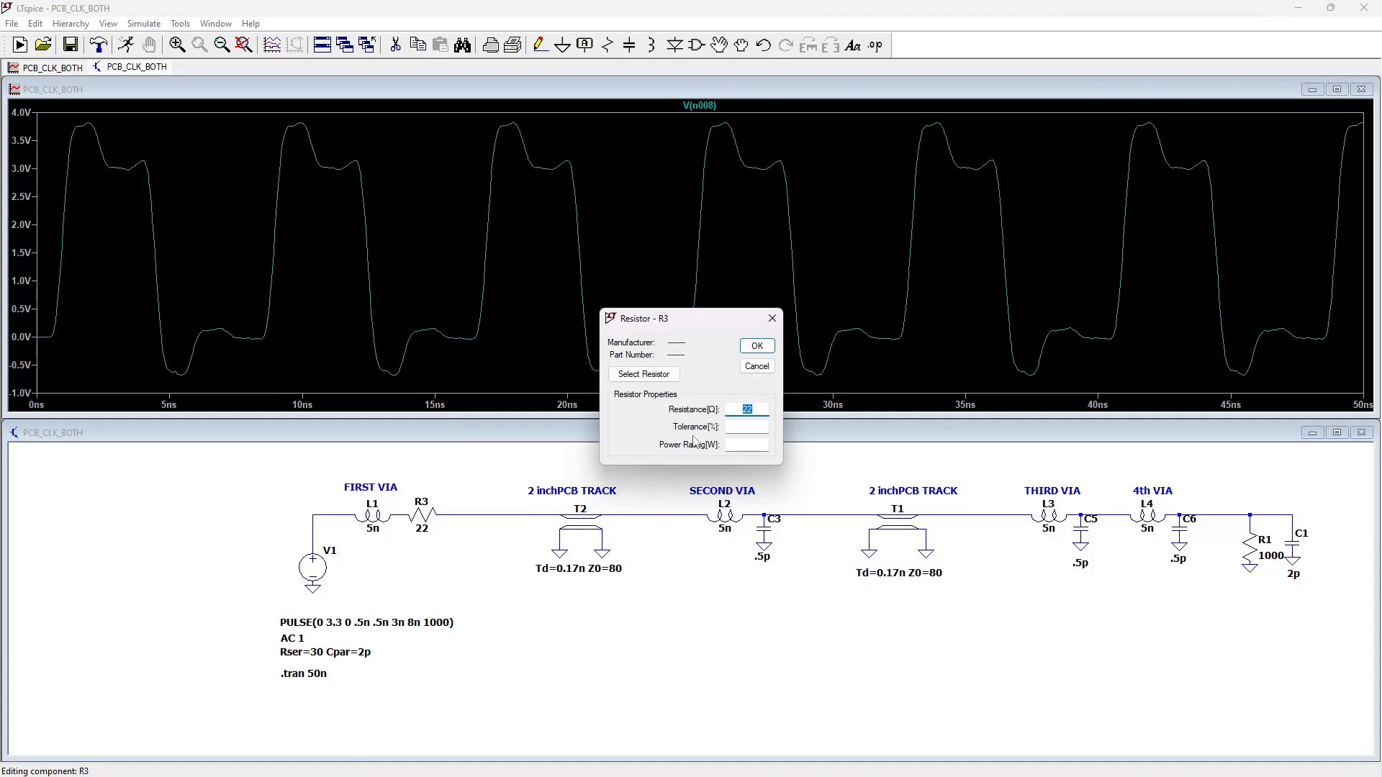
pyautogui.write('50')
pyautogui.click(755, 346)
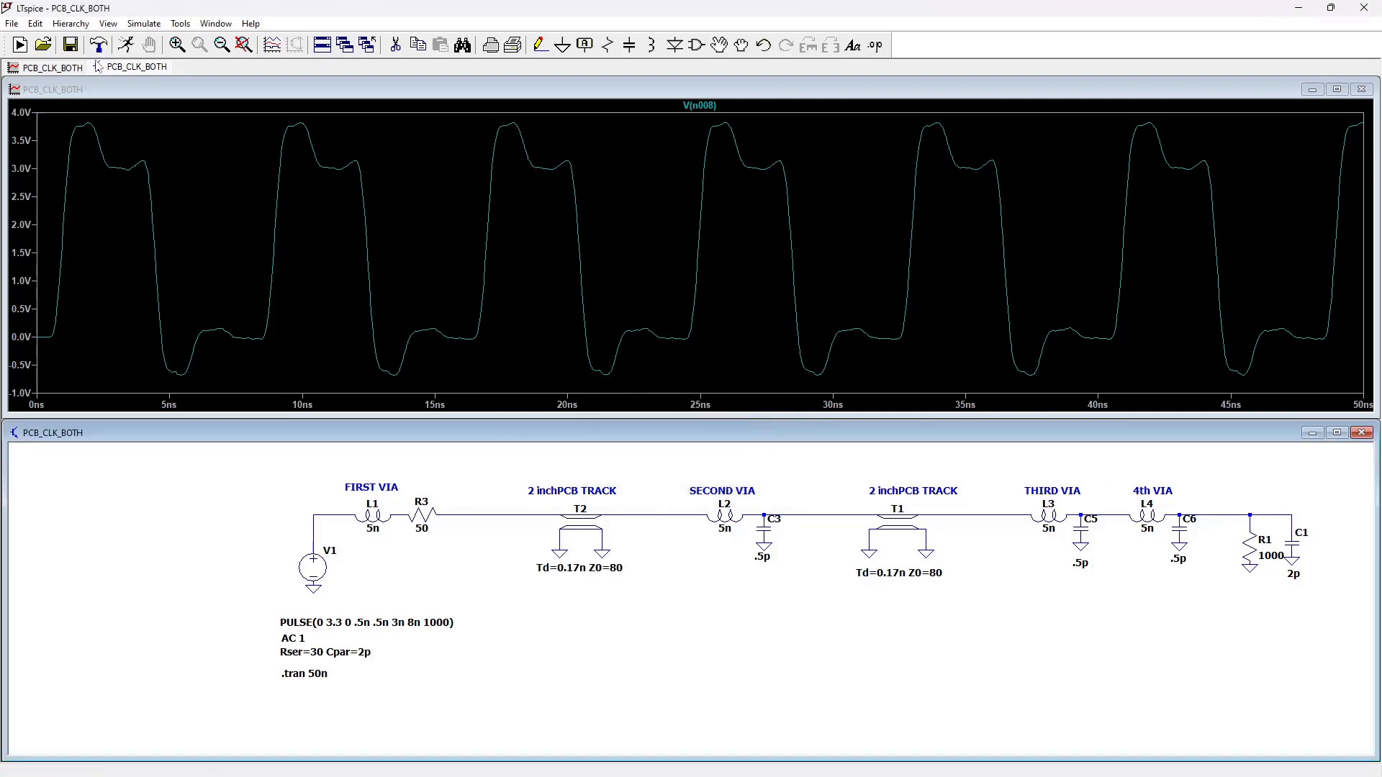
pyautogui.click(126, 45)
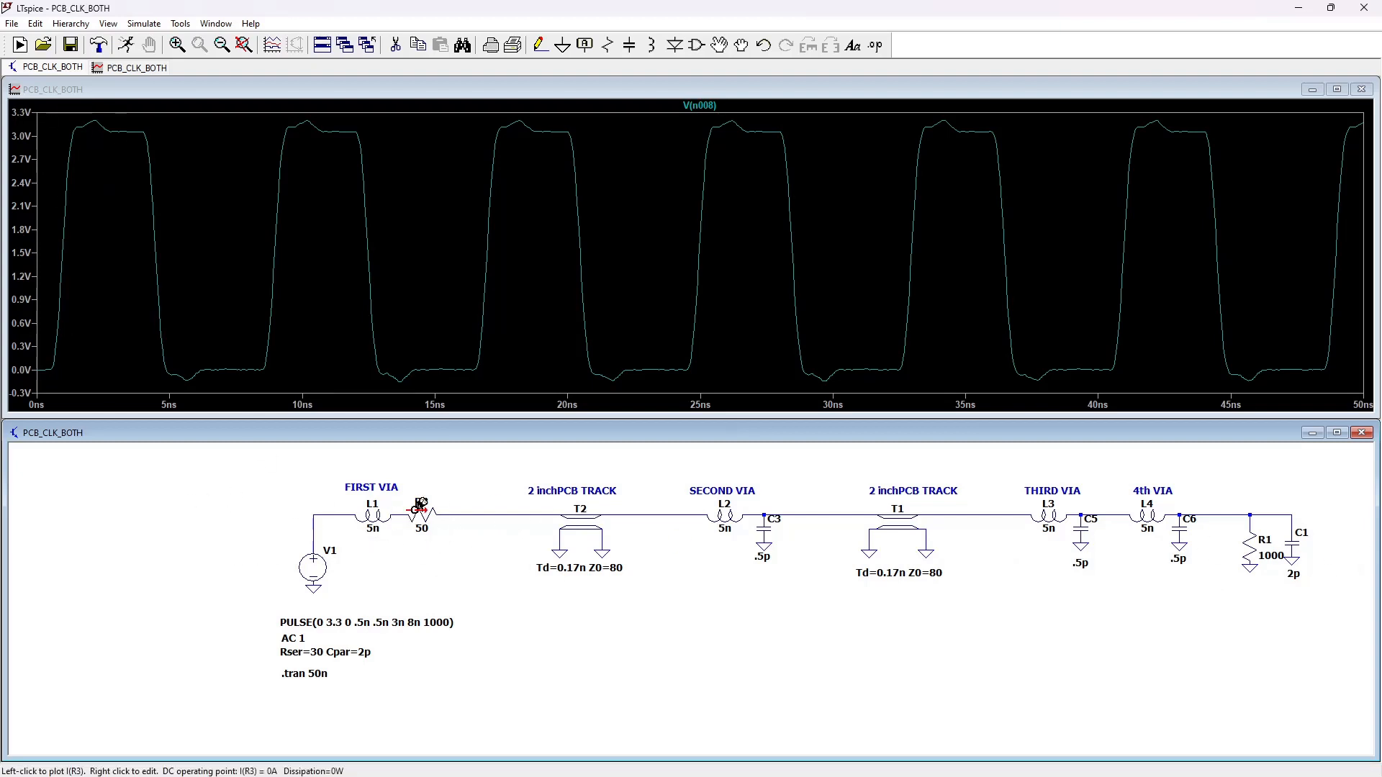
# - Overlay V(n003), the voltage just after R3, on the load waveform V(n008)
pyautogui.click(463, 504)
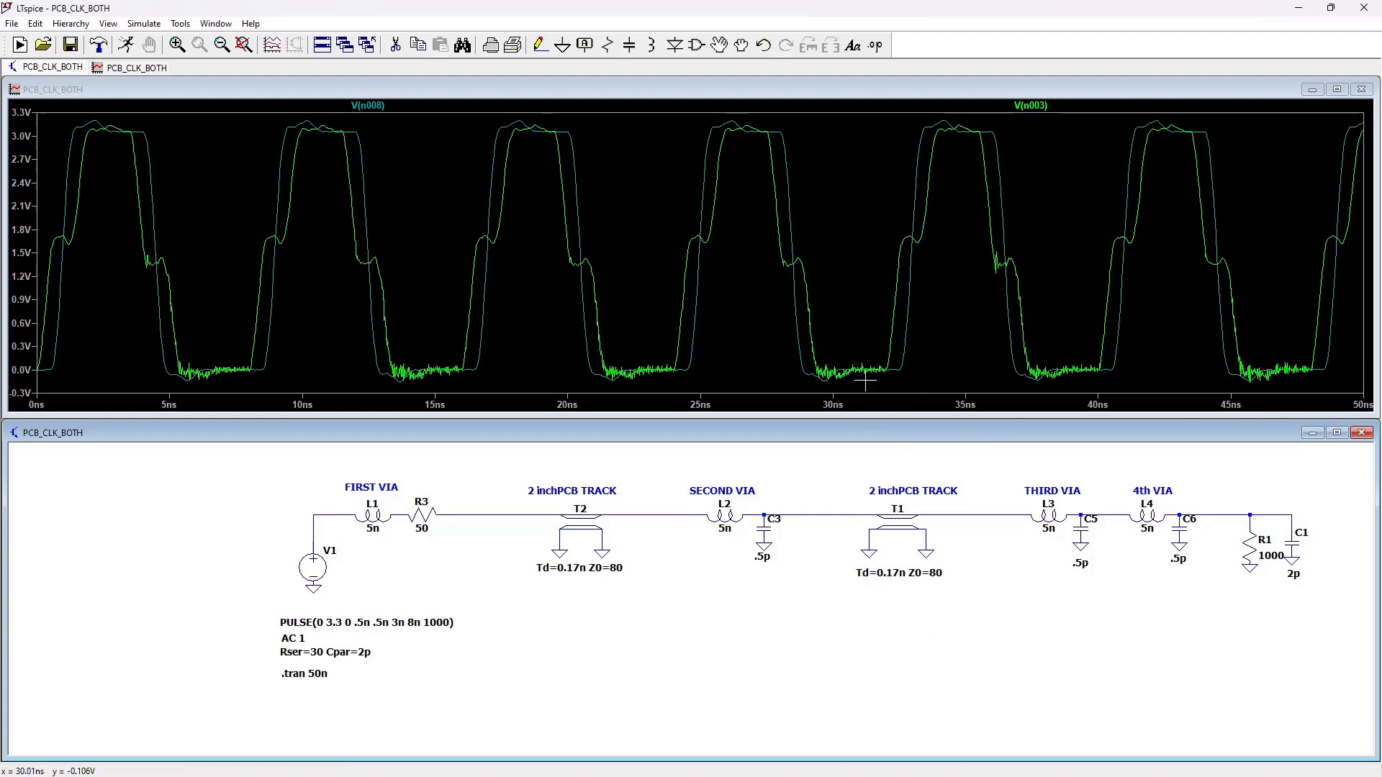
# - Step through V(n004), V(n005), V(n006) along the 50 Ω line, ending on V(n008) alone
pyautogui.doubleClick(653, 517)
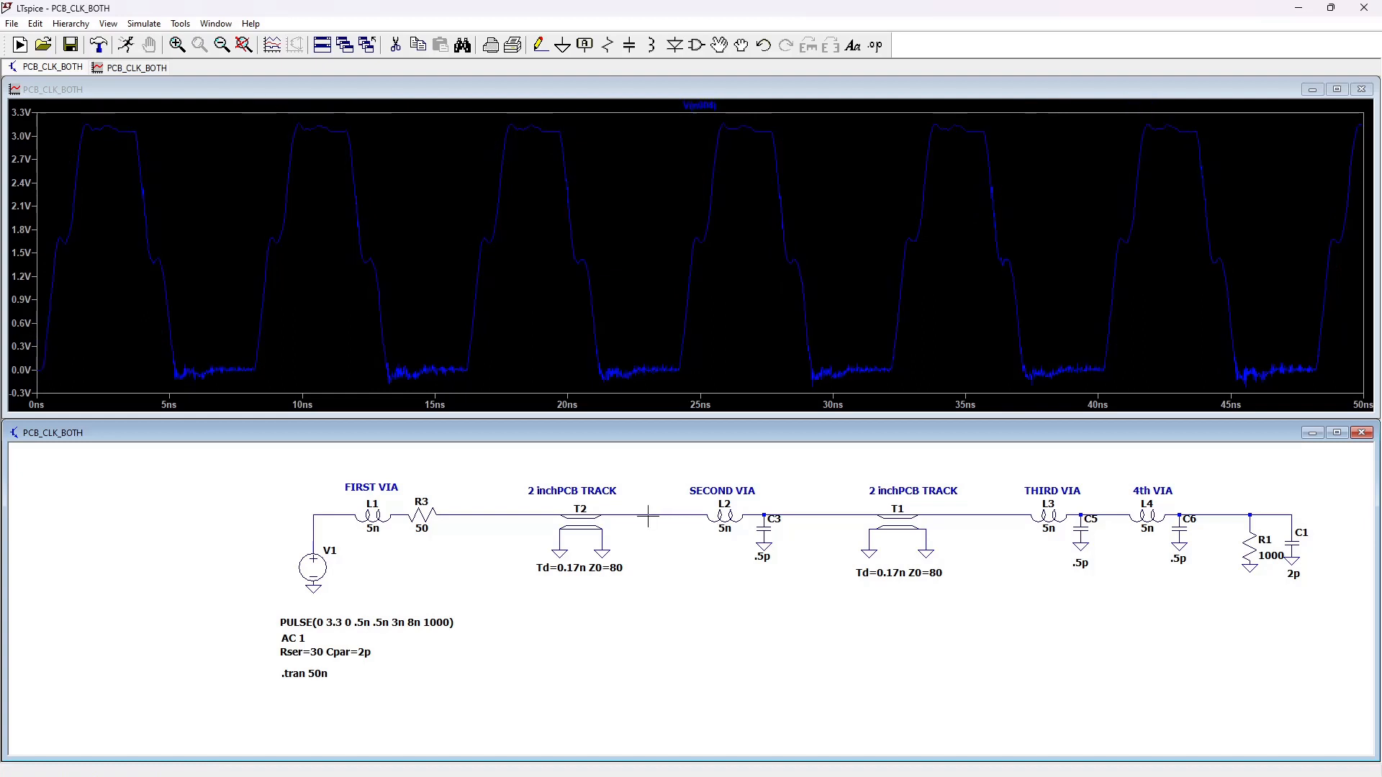
pyautogui.click(817, 517)
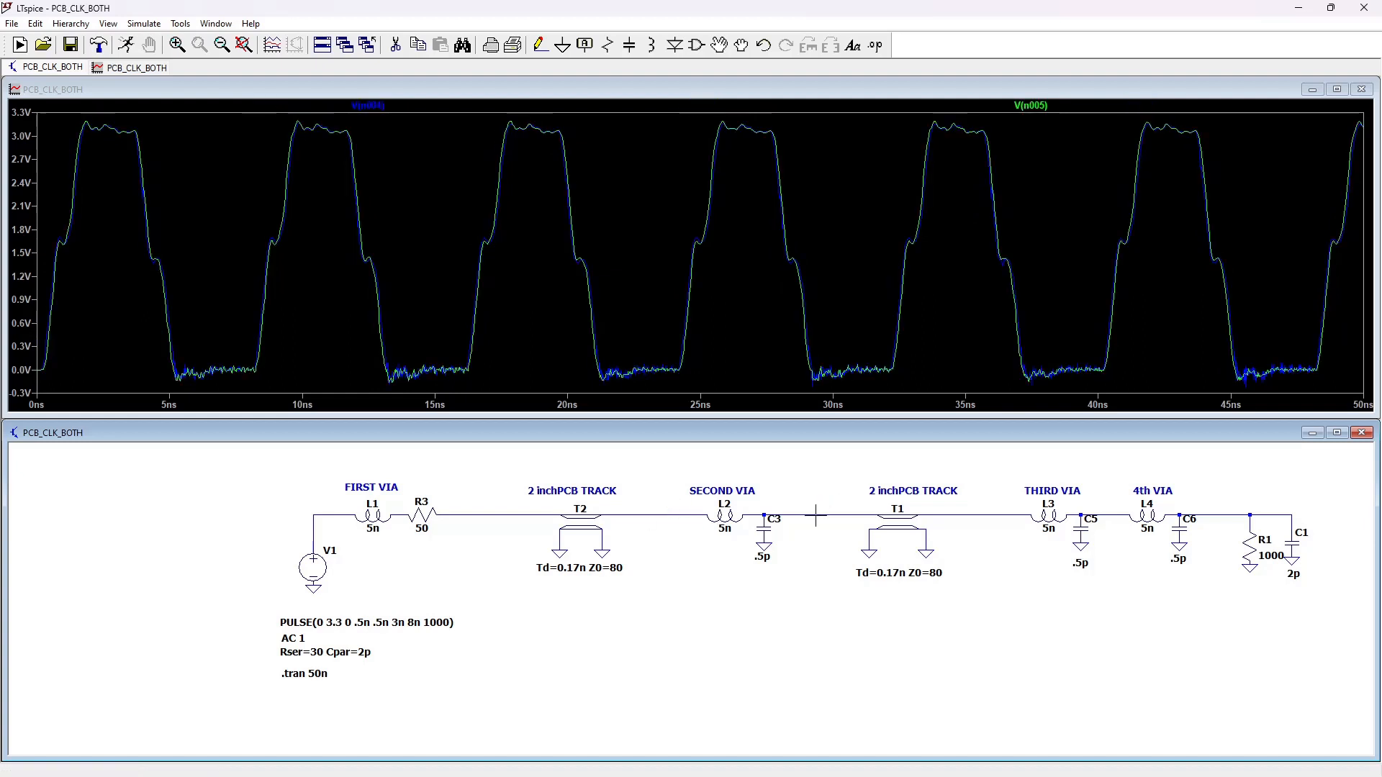
pyautogui.doubleClick(817, 516)
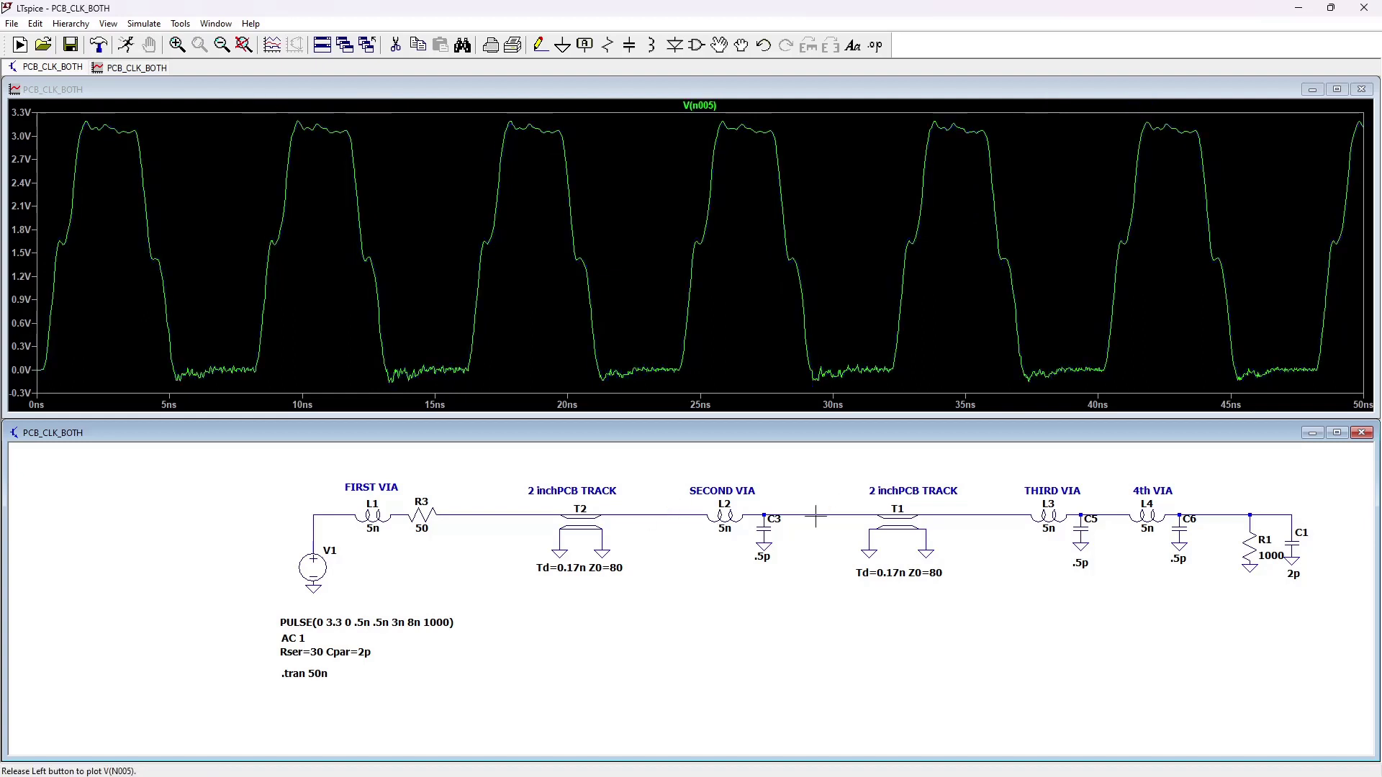
pyautogui.click(972, 516)
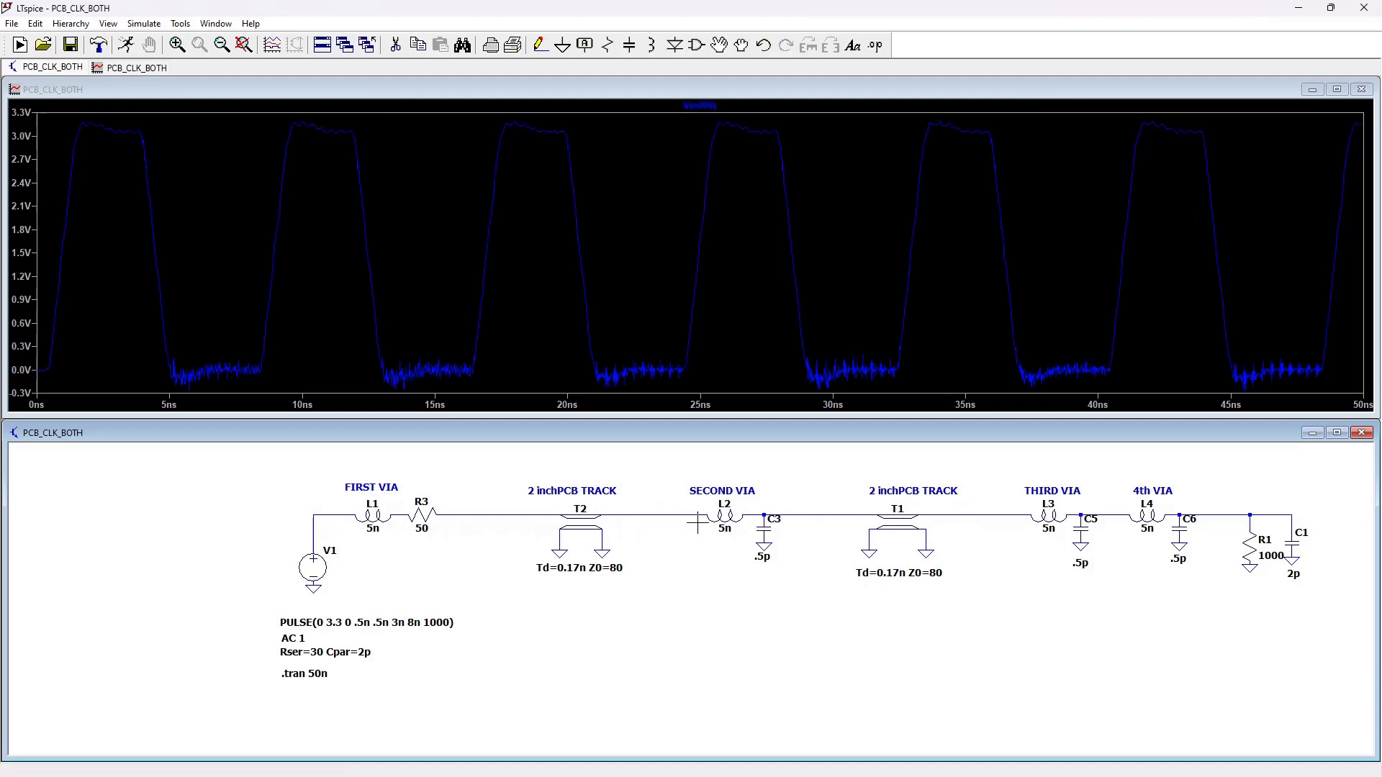
pyautogui.doubleClick(1234, 508)
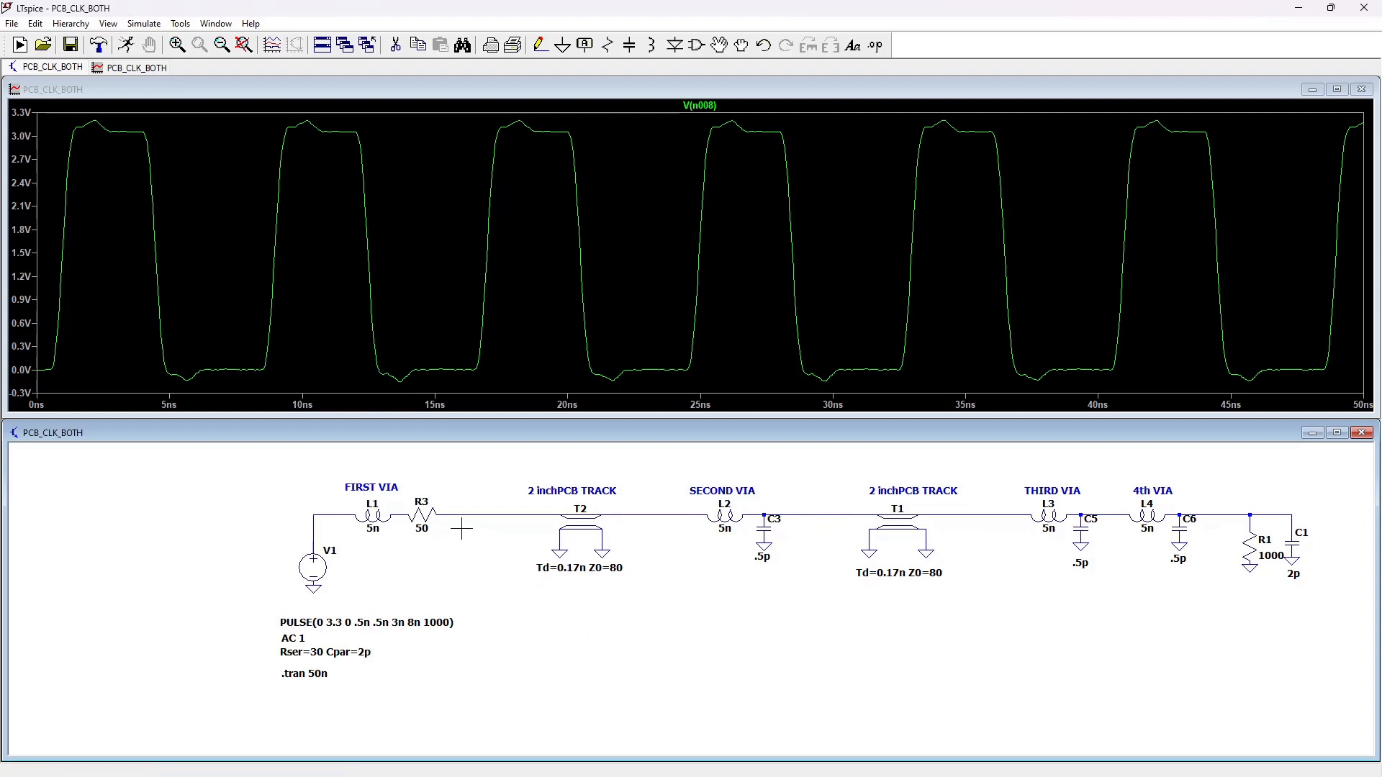
# - Compare V(n003) and V(n004) with the load, then keep only V(n008) above a lowered schematic pane
pyautogui.click(474, 510)
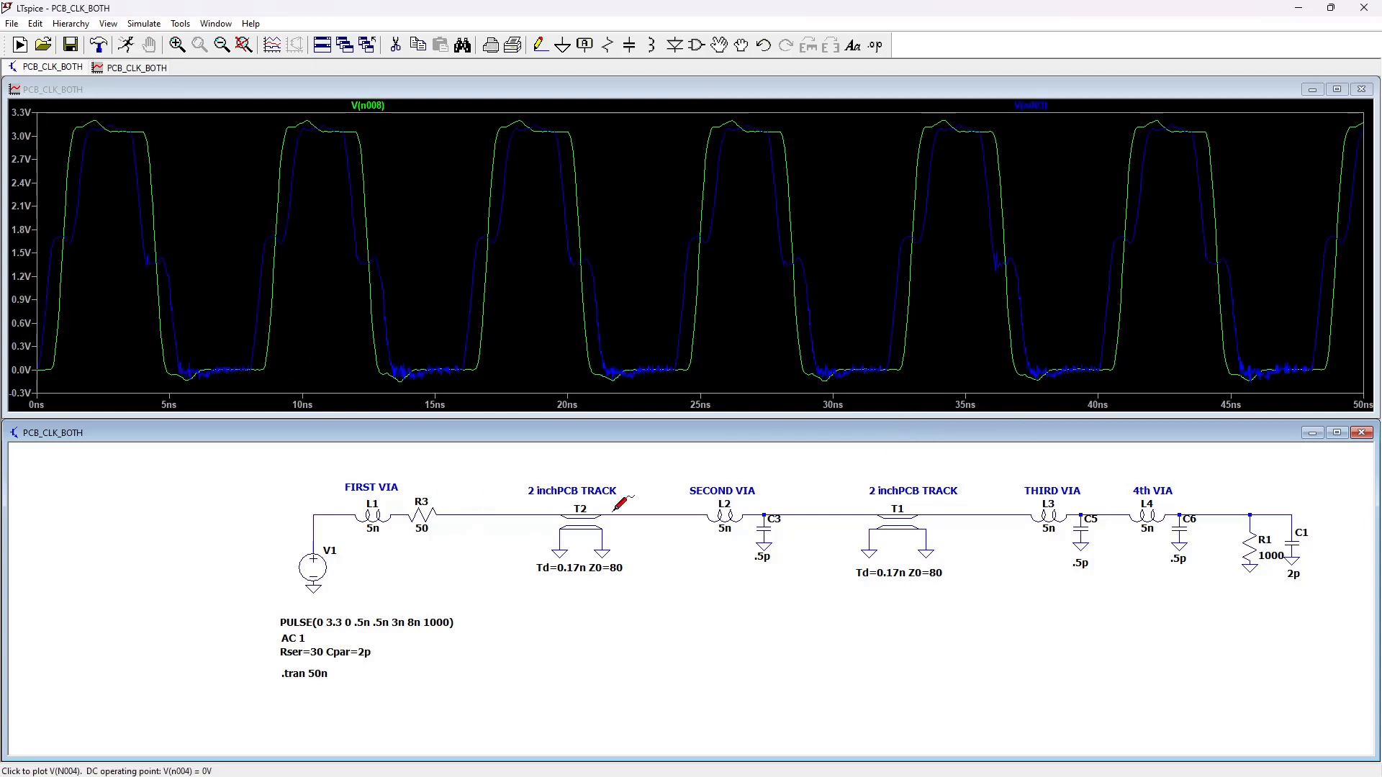
pyautogui.click(639, 509)
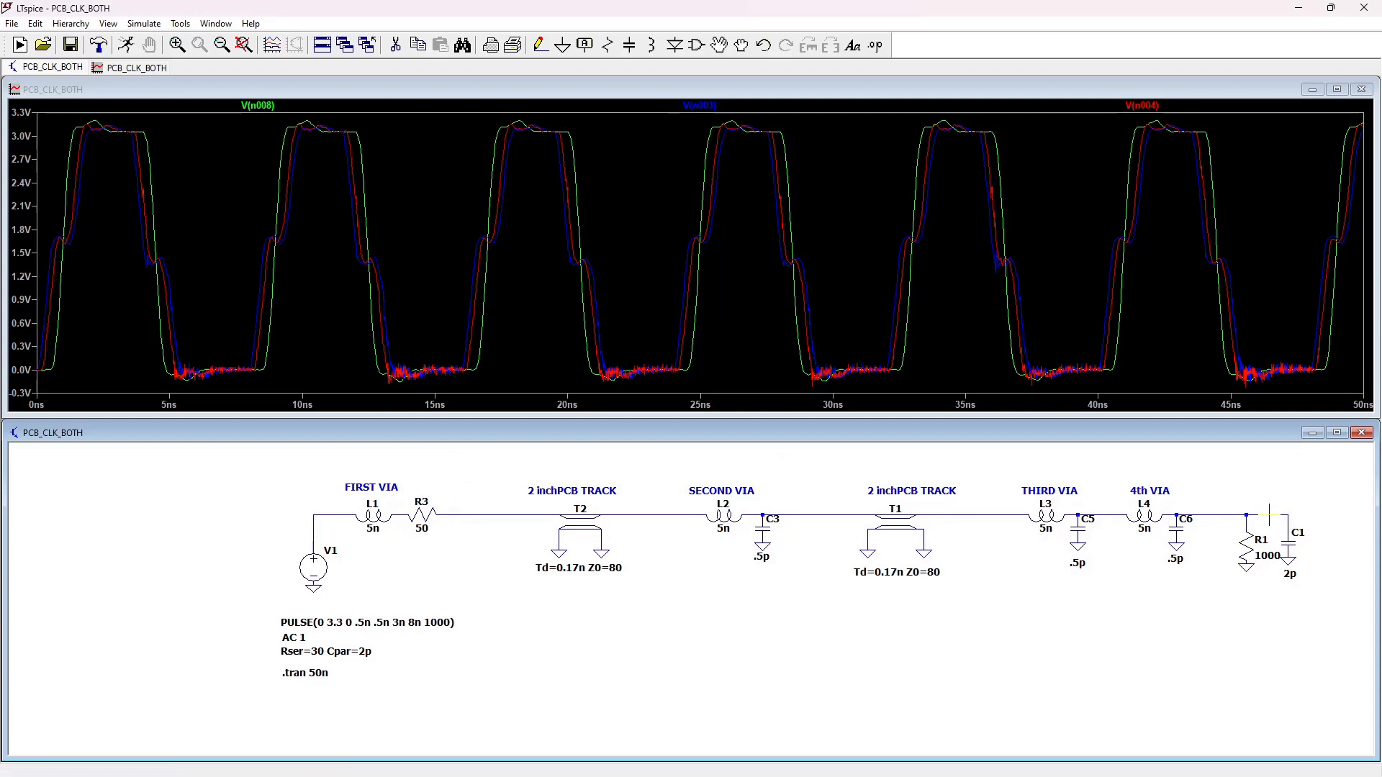
pyautogui.doubleClick(1275, 514)
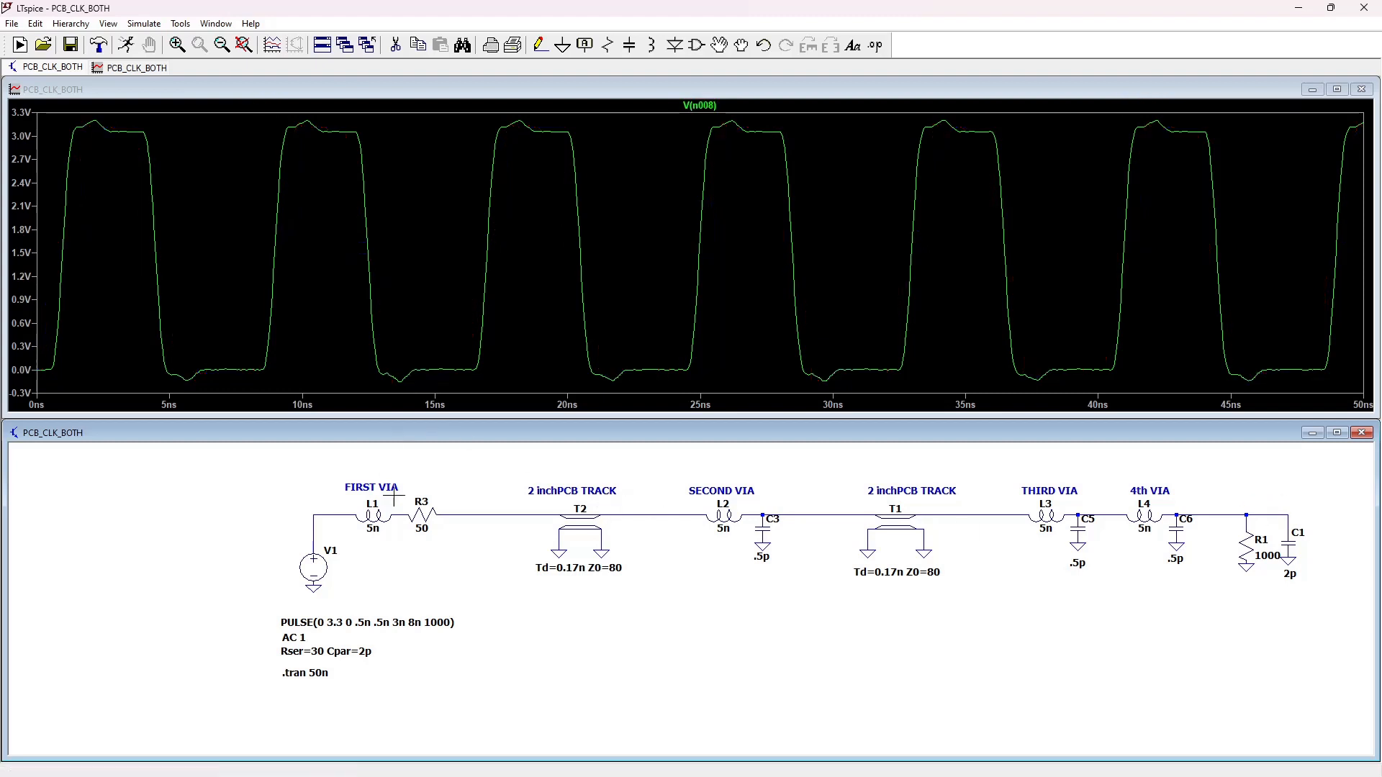
pyautogui.scroll(-1, 481, 499)
pyautogui.scroll(-1, 480, 508)
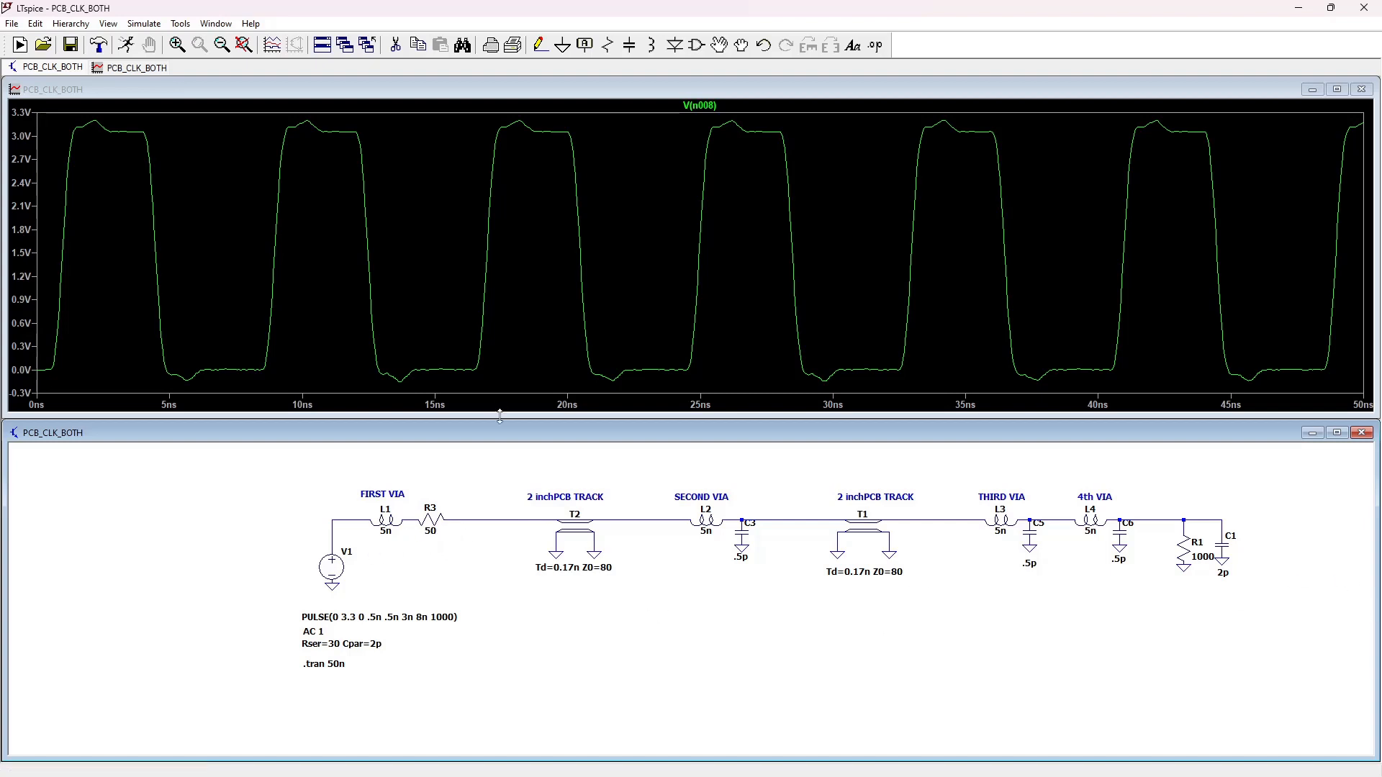
pyautogui.moveTo(500, 421); pyautogui.dragTo(488, 429)
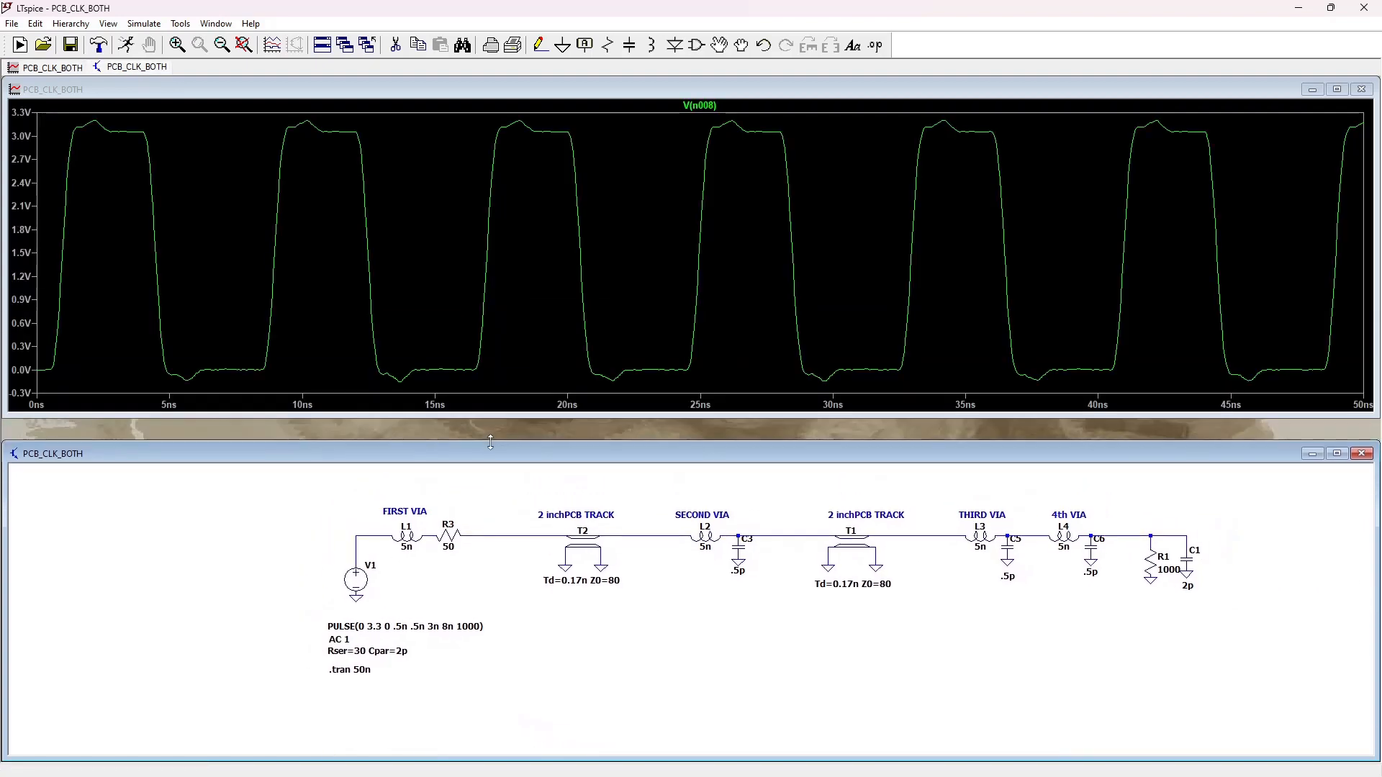
pyautogui.scroll(1, 565, 684)
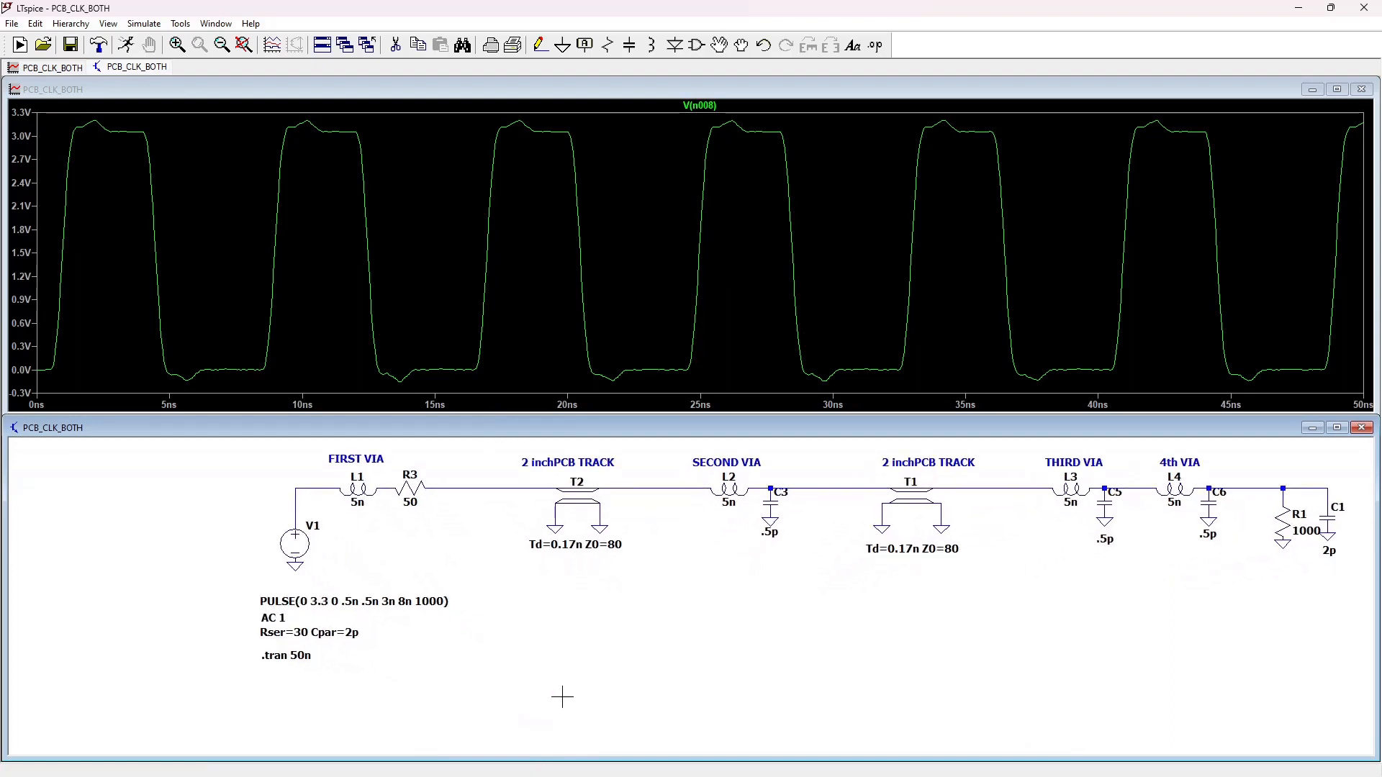
pyautogui.scroll(-2, 565, 684)
pyautogui.scroll(-1, 565, 684)
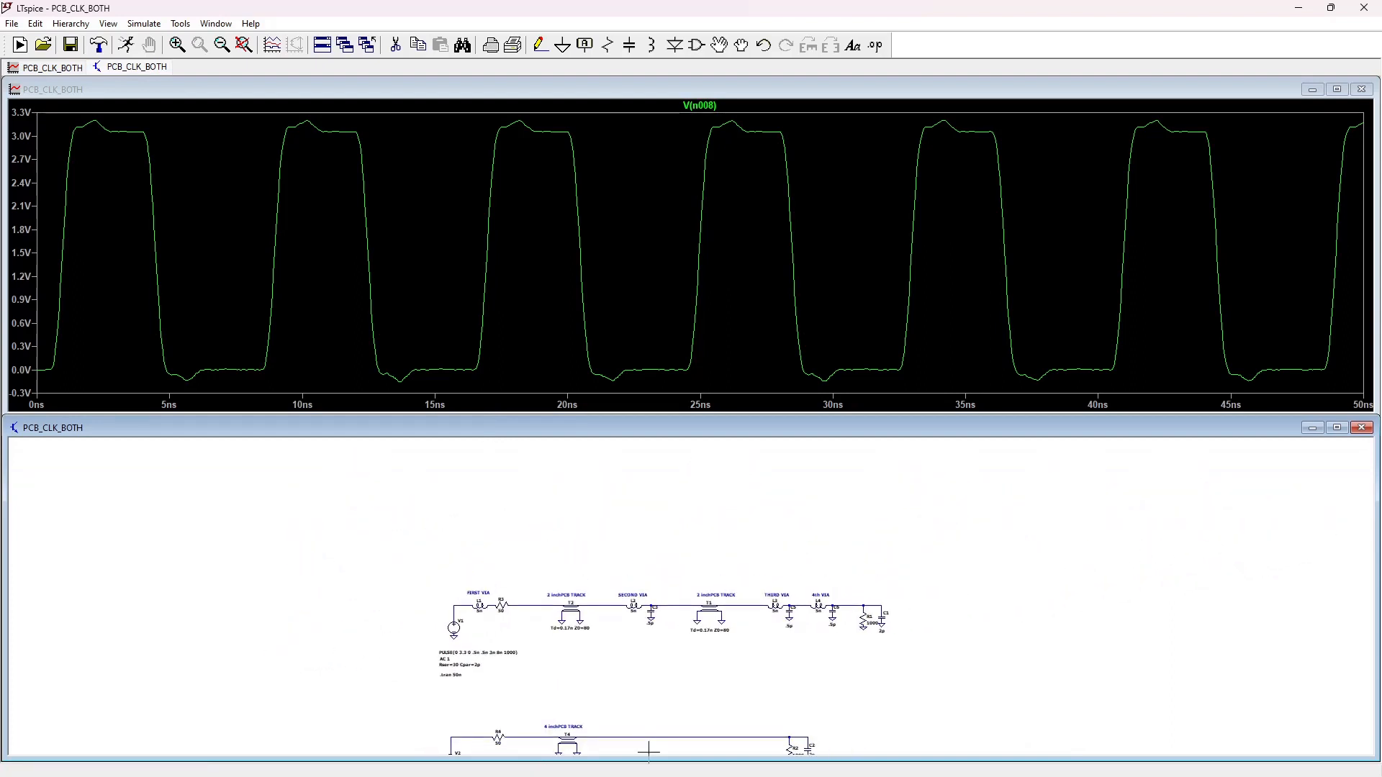
pyautogui.scroll(-1, 642, 749)
pyautogui.scroll(1, 642, 748)
pyautogui.scroll(1, 573, 567)
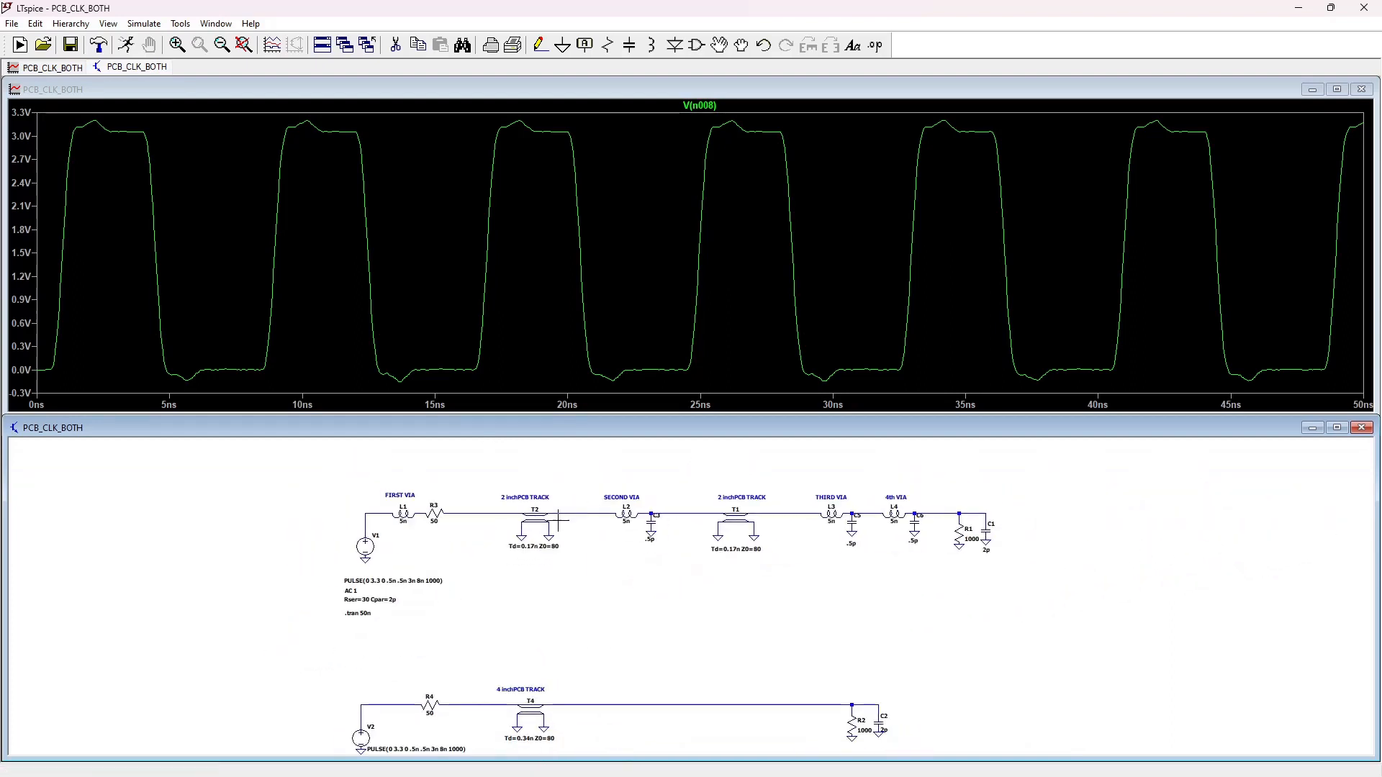
# - Pan the schematic so the via-free 4-inch track circuit shows below the via chain
pyautogui.moveTo(572, 567); pyautogui.dragTo(567, 507)
pyautogui.scroll(2, 562, 727)
pyautogui.scroll(2, 558, 734)
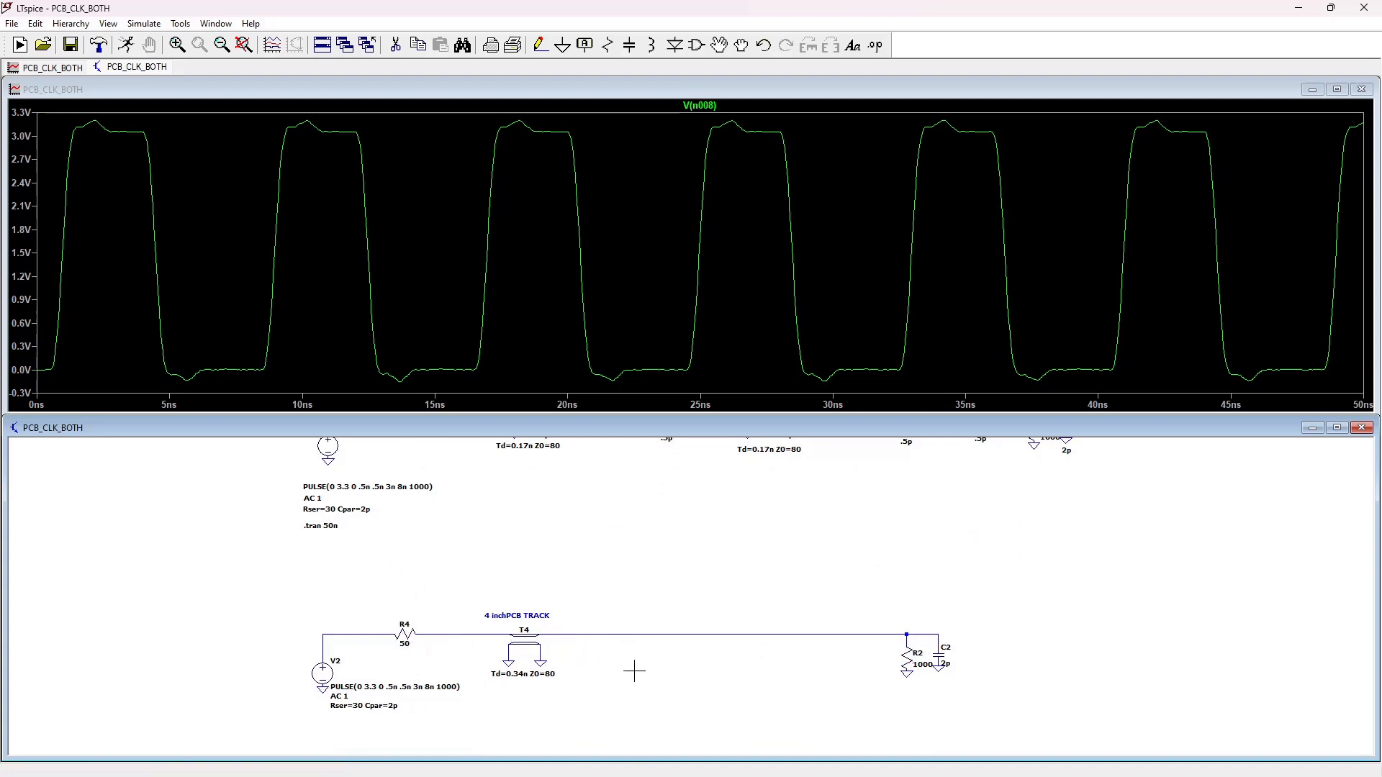
pyautogui.scroll(-2, 633, 671)
pyautogui.scroll(-2, 634, 670)
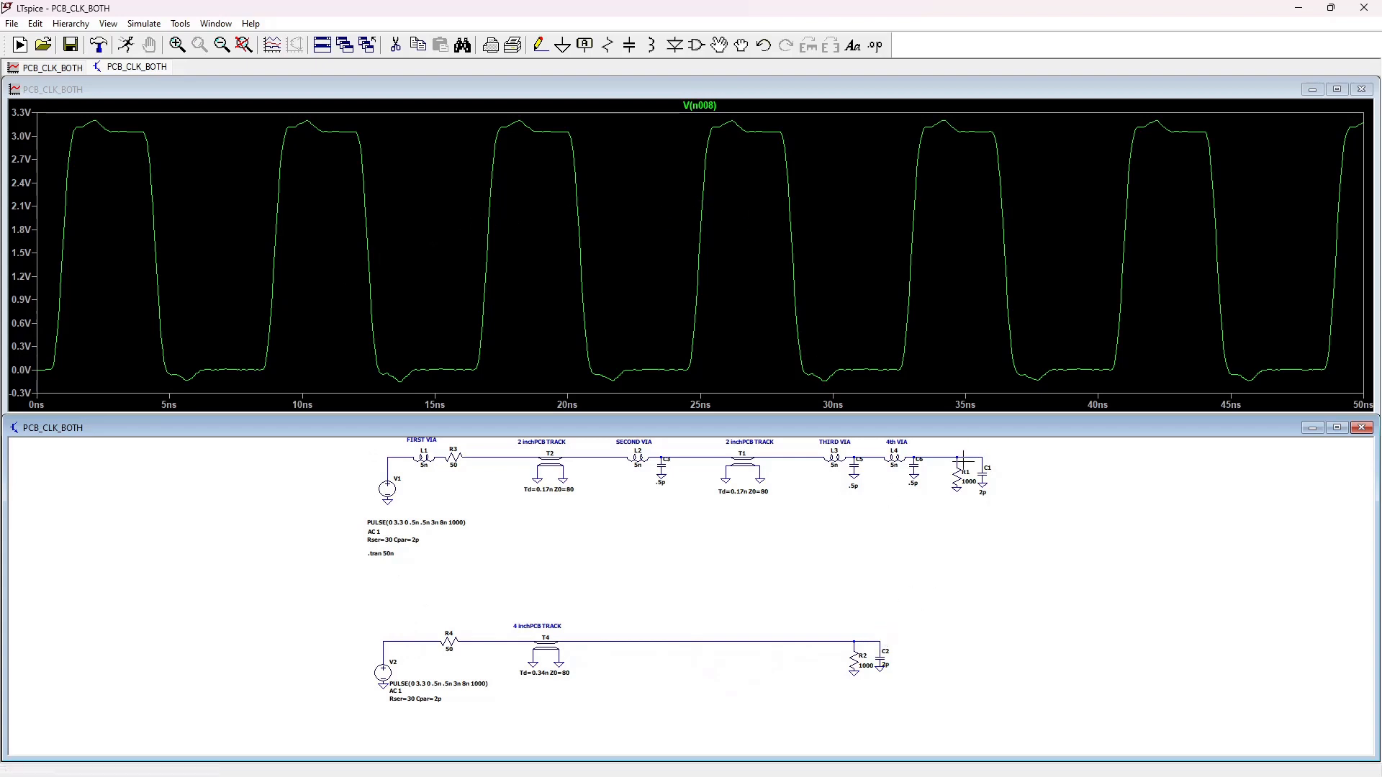
# - Compare the track input V(n010) against its output, then plot only the load voltage V(n011)
pyautogui.click(872, 633)
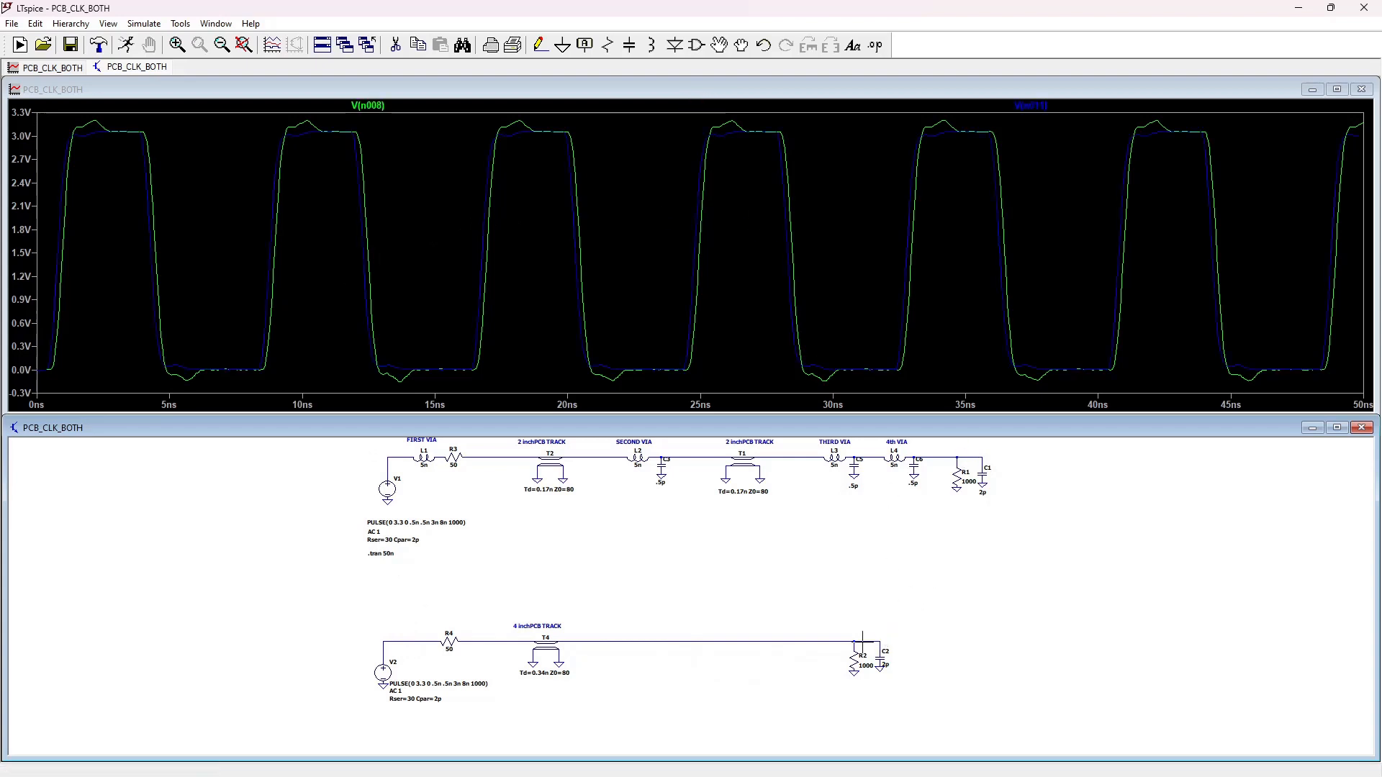
pyautogui.doubleClick(868, 635)
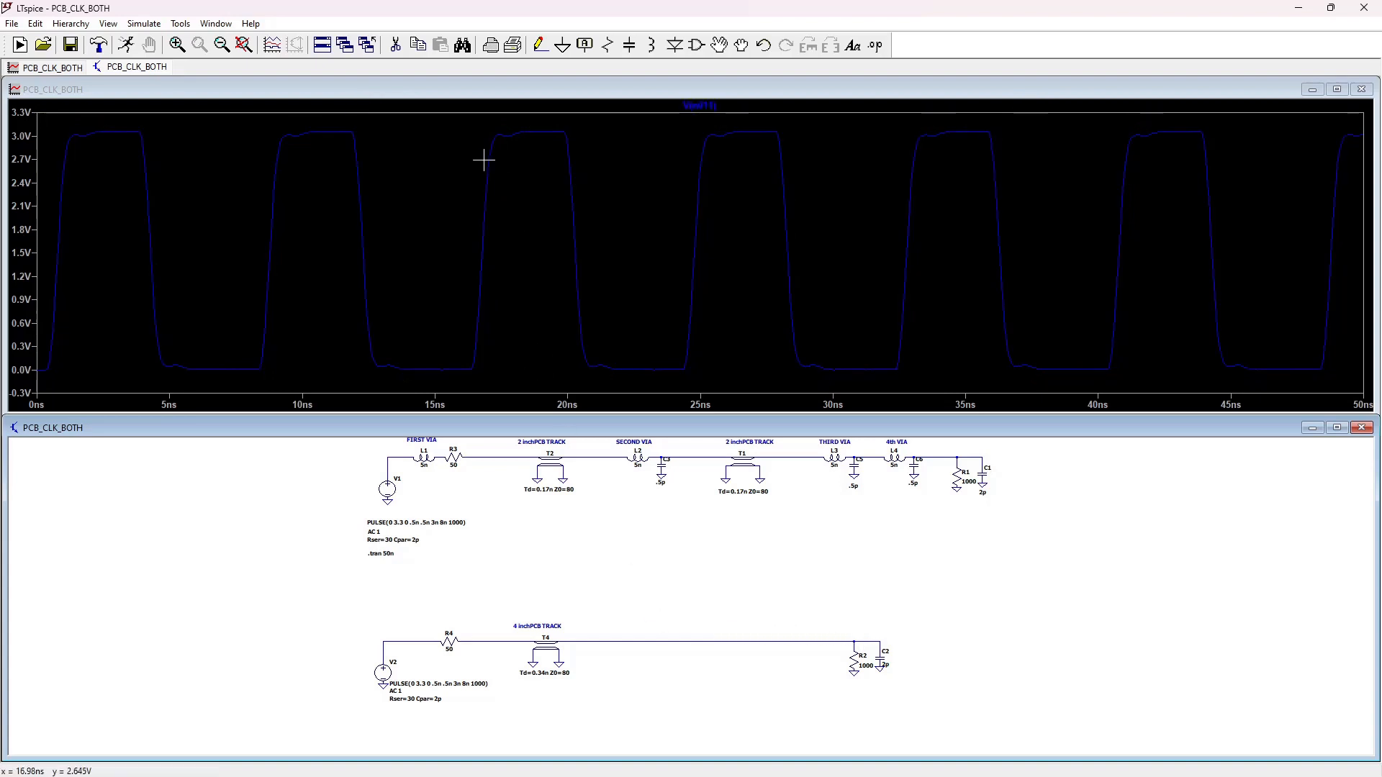
pyautogui.click(491, 632)
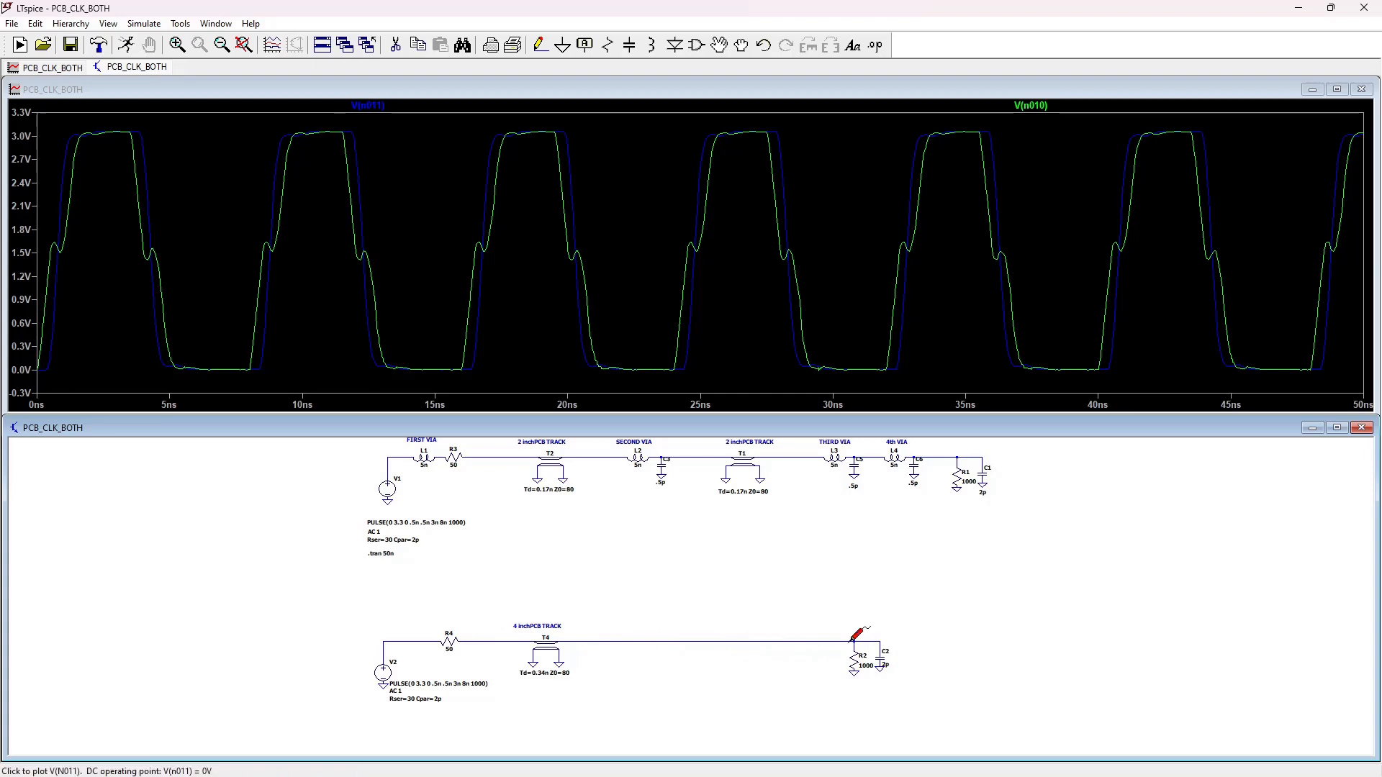
pyautogui.doubleClick(859, 634)
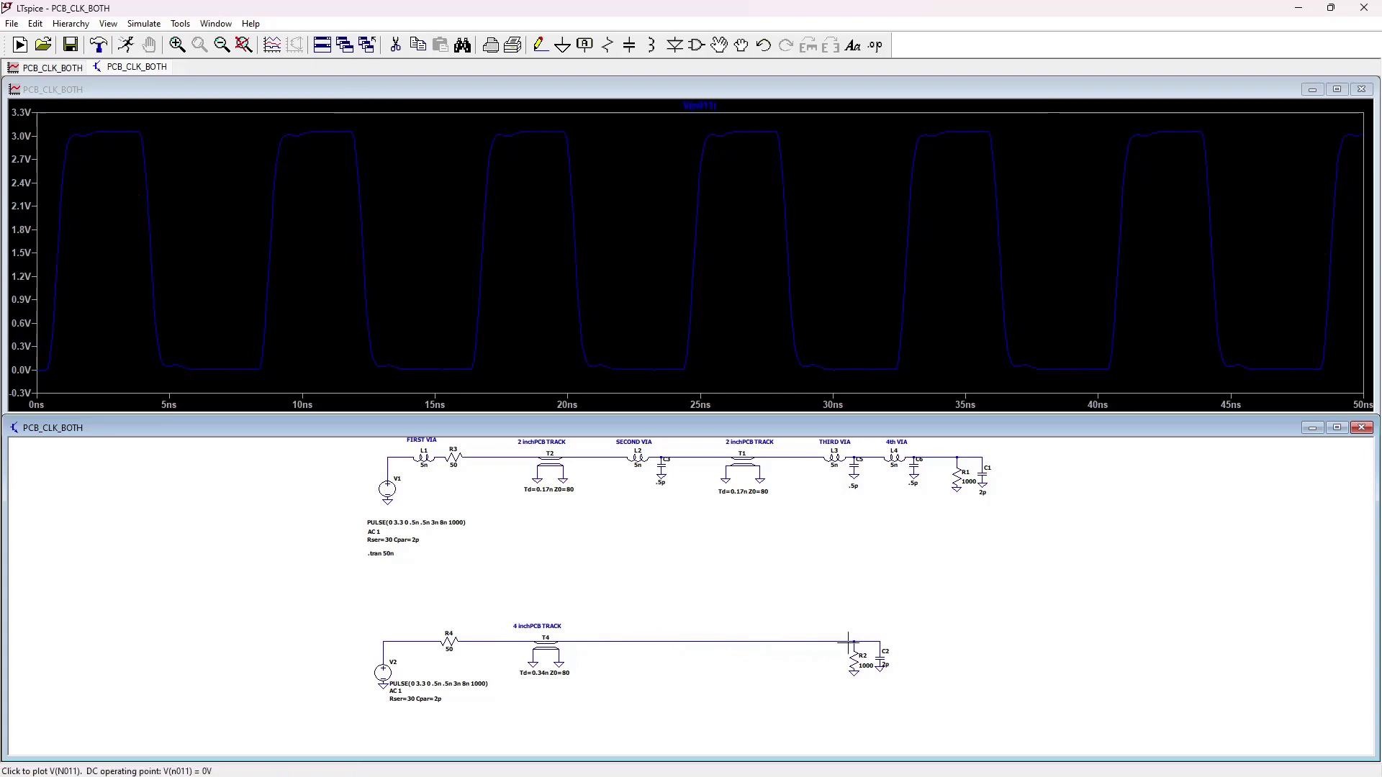
pyautogui.click(515, 644)
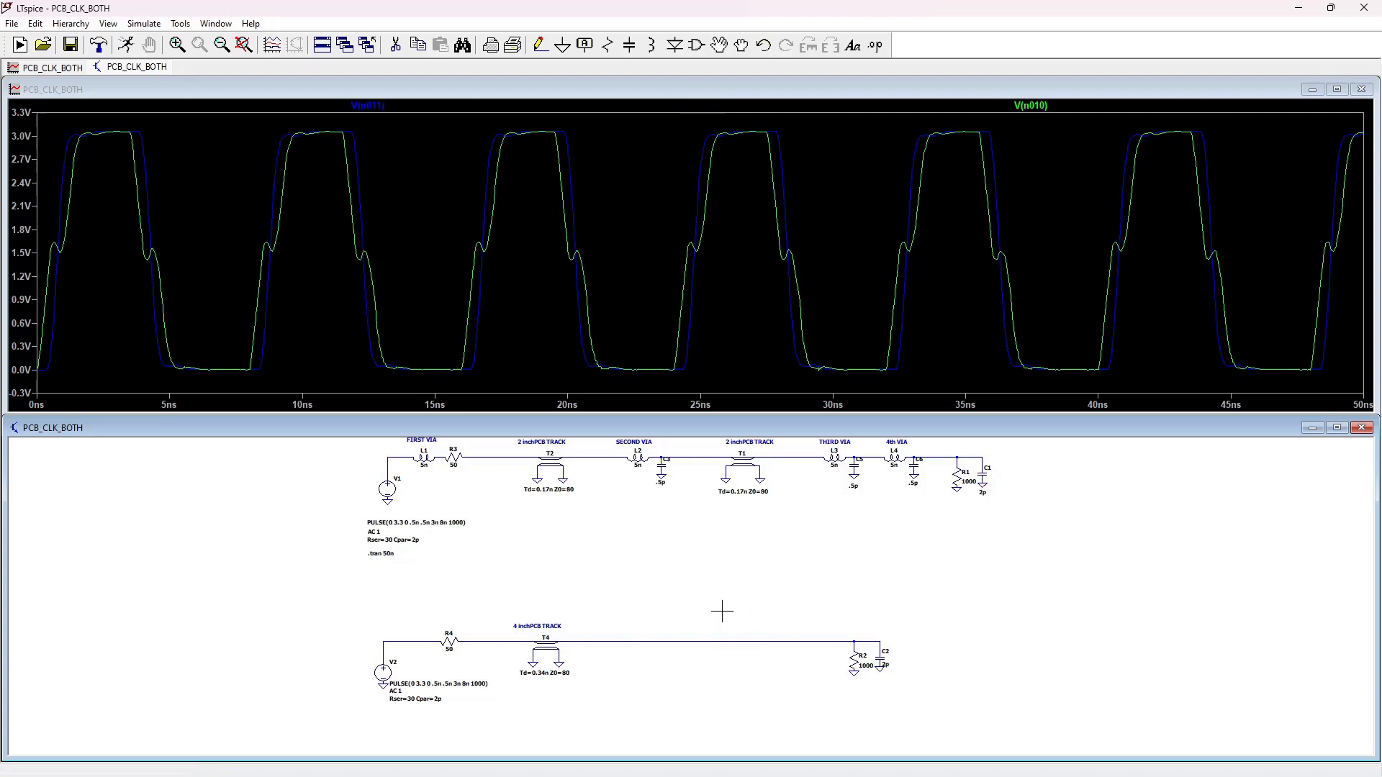
pyautogui.doubleClick(842, 633)
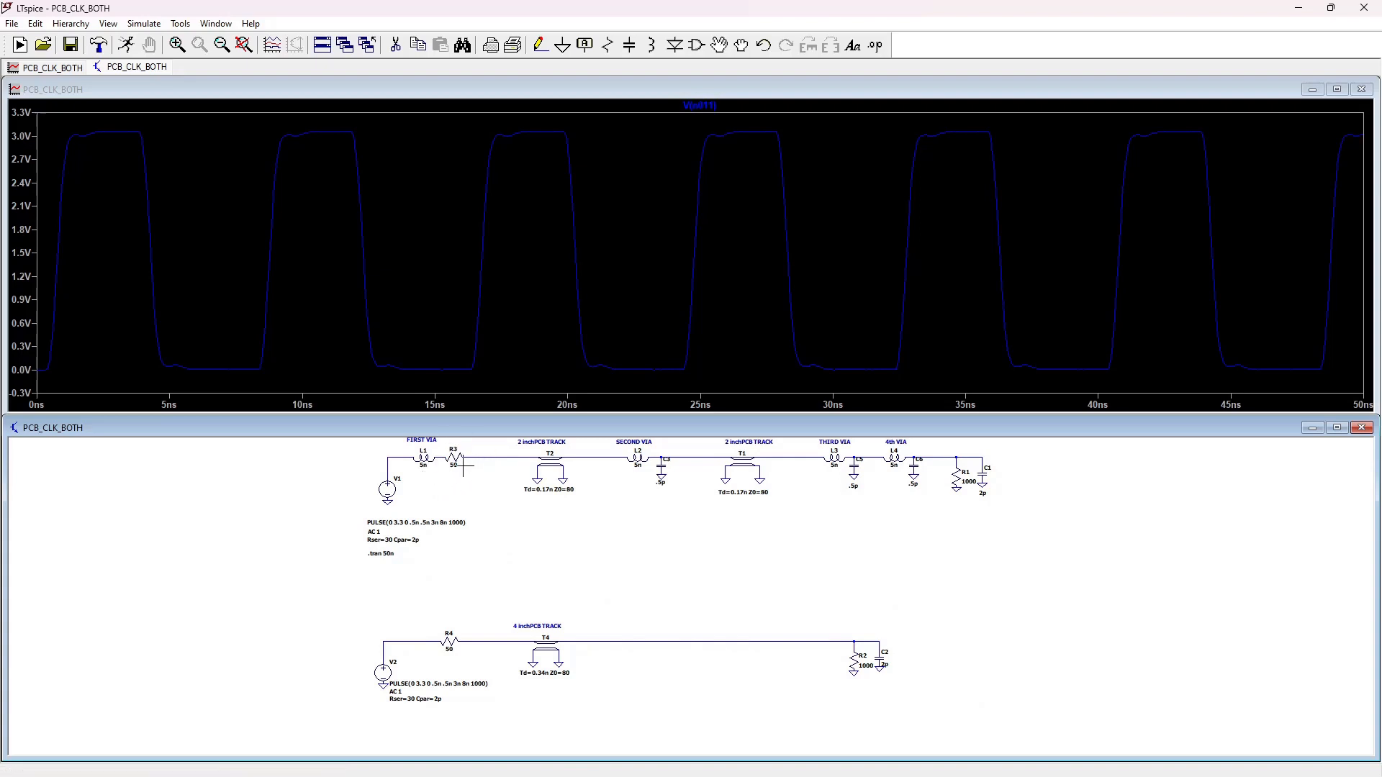
# - Set R4 to 22 Ω, rerun, and overlay the via chain's V(n008) on the ringing V(n011)
pyautogui.rightClick(449, 643)
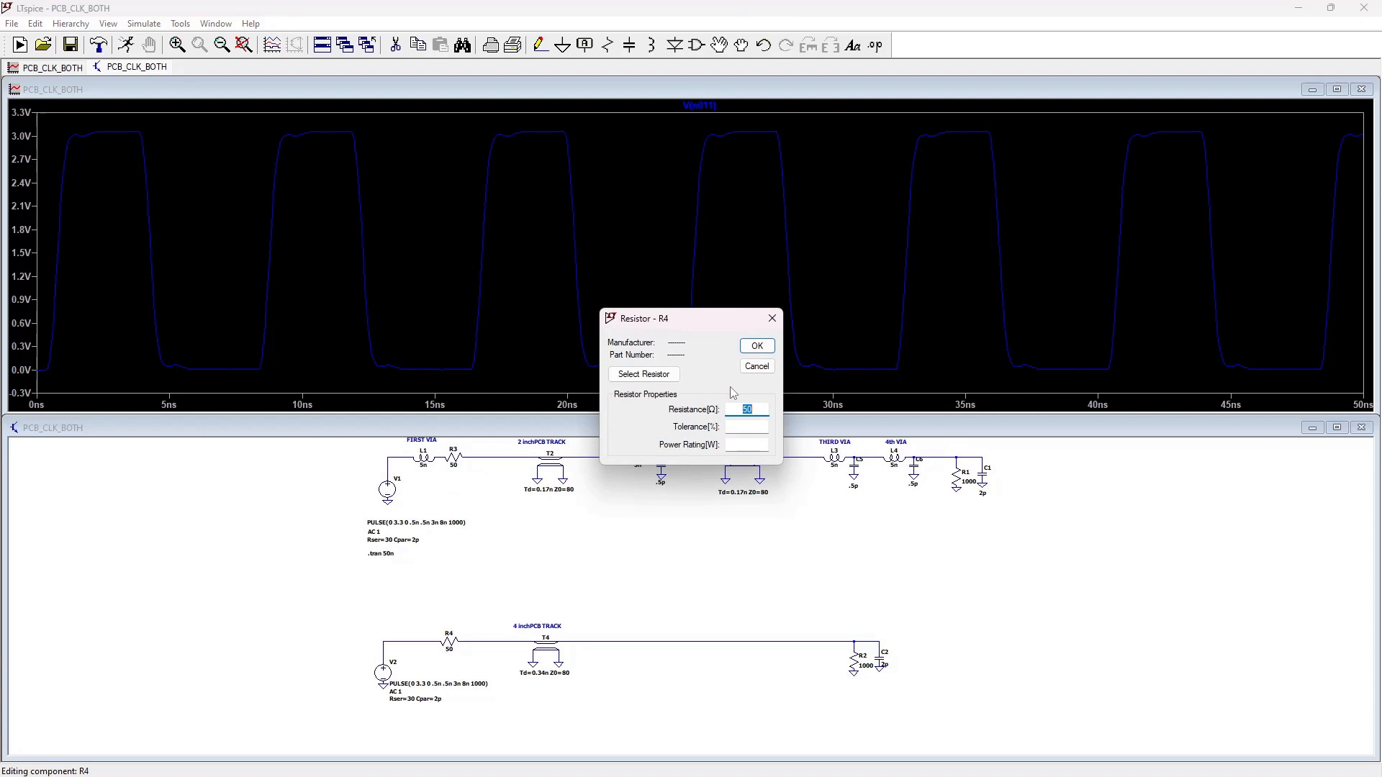
pyautogui.write('22')
pyautogui.click(759, 347)
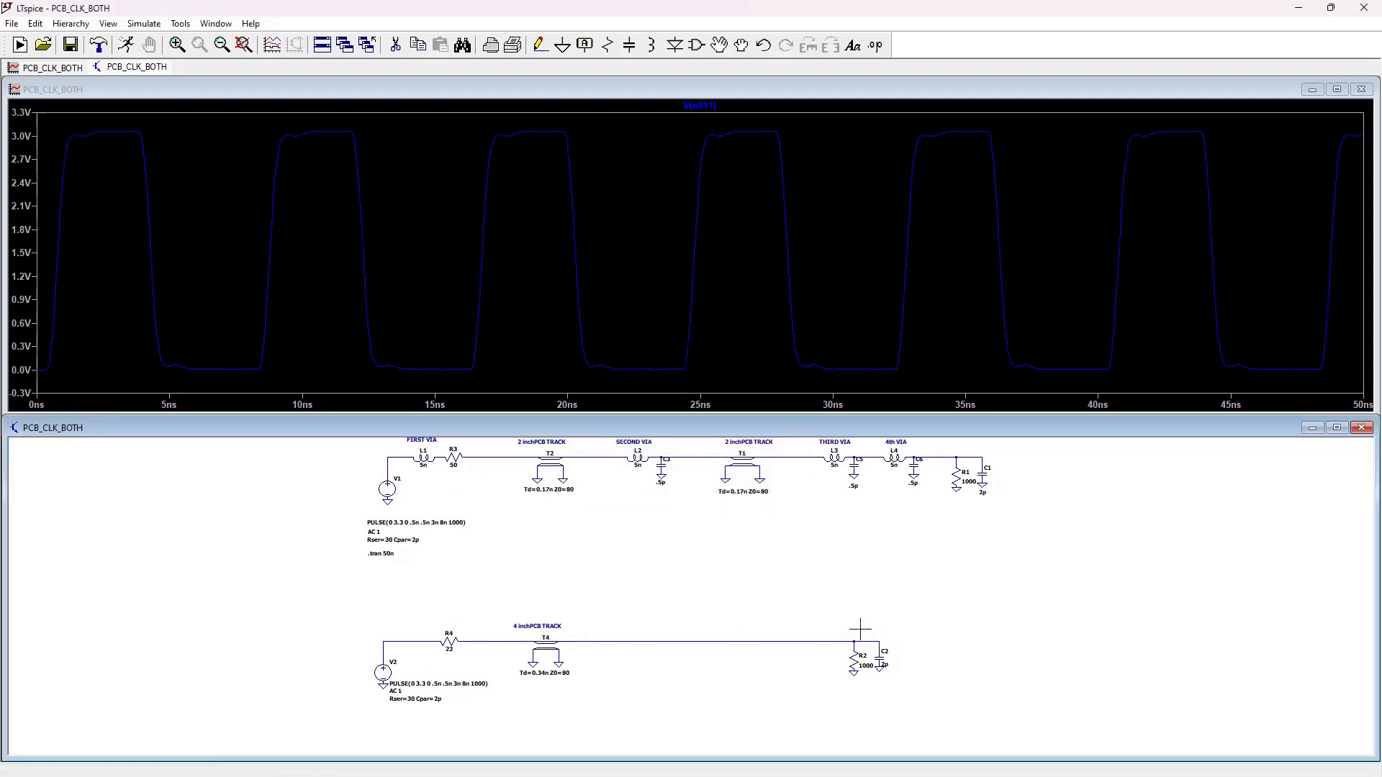
pyautogui.hotkey('ctrl', 'r')
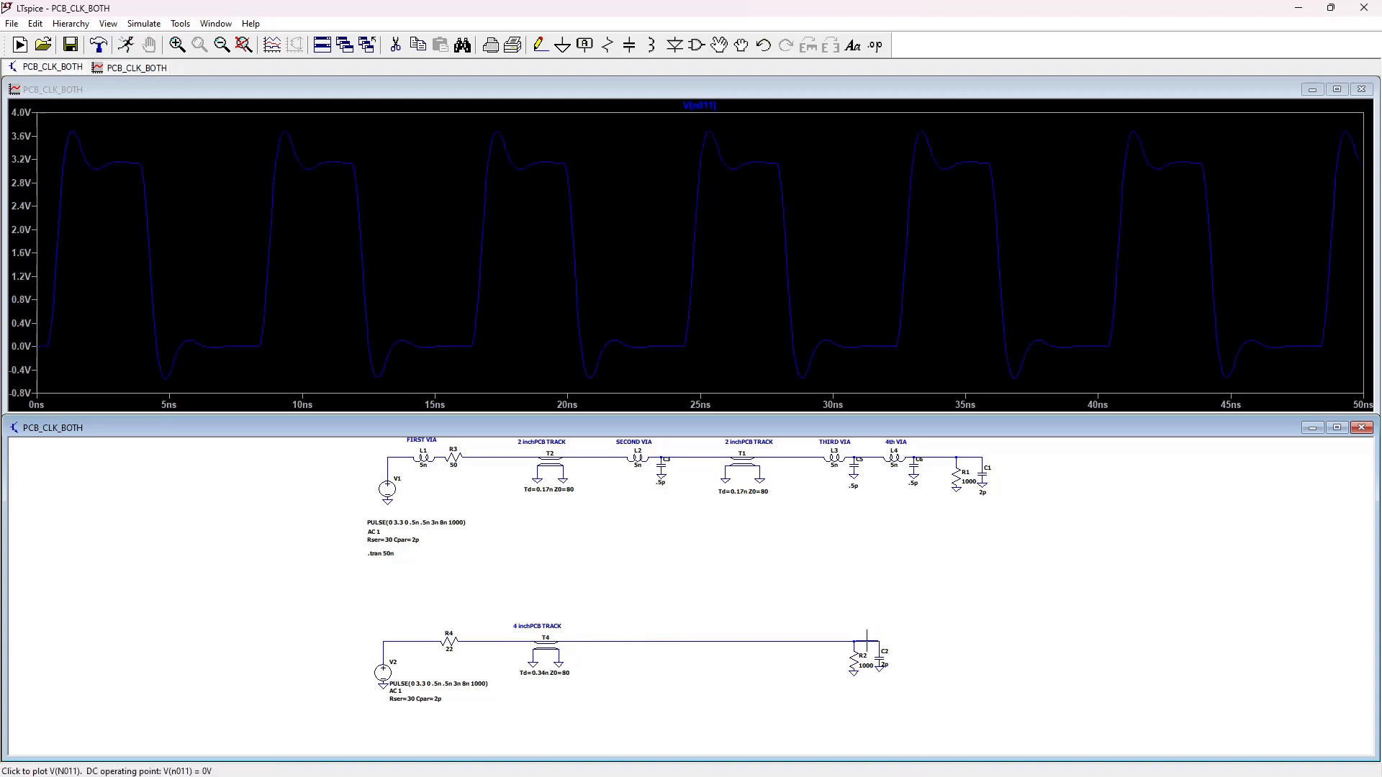
pyautogui.click(983, 451)
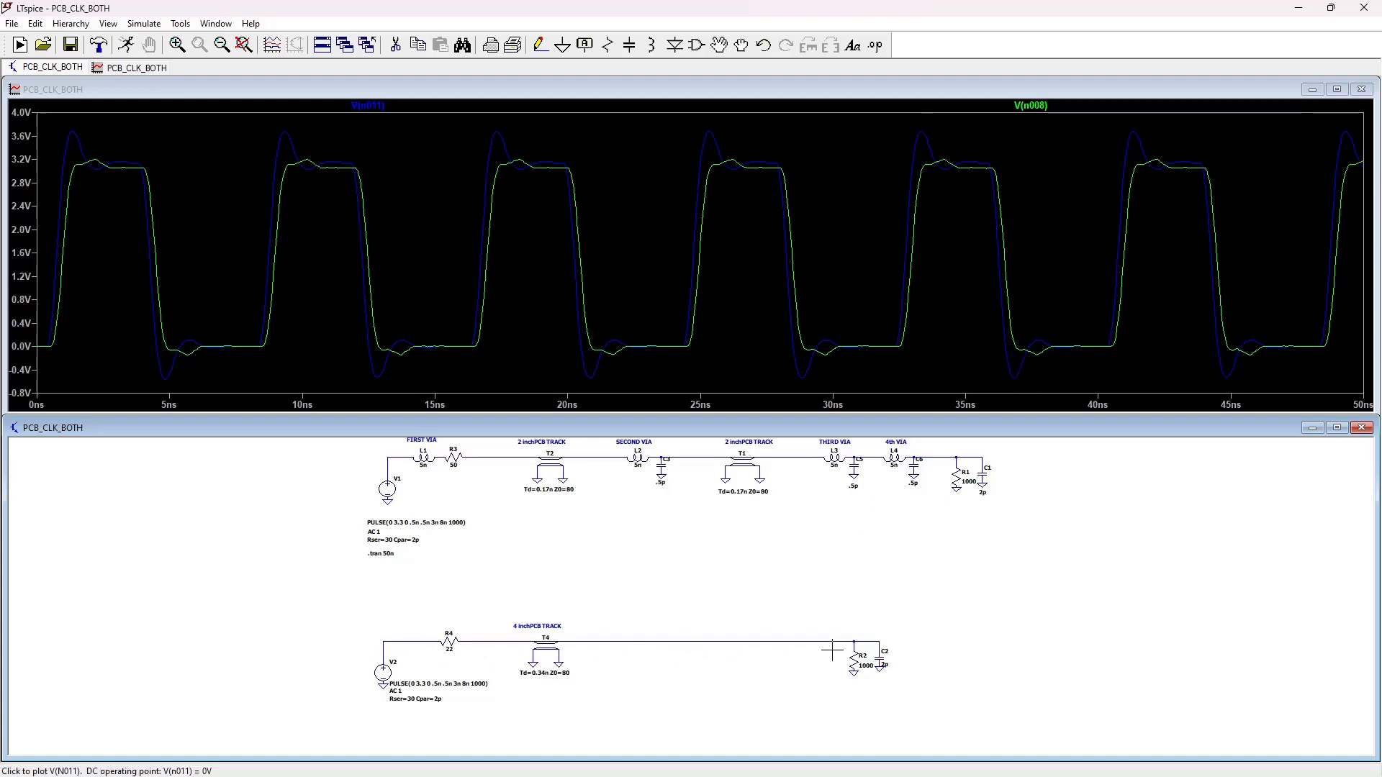
# - Restore R4 to 50 Ω, rerun, and plot only the clean track output V(n011)
pyautogui.rightClick(451, 642)
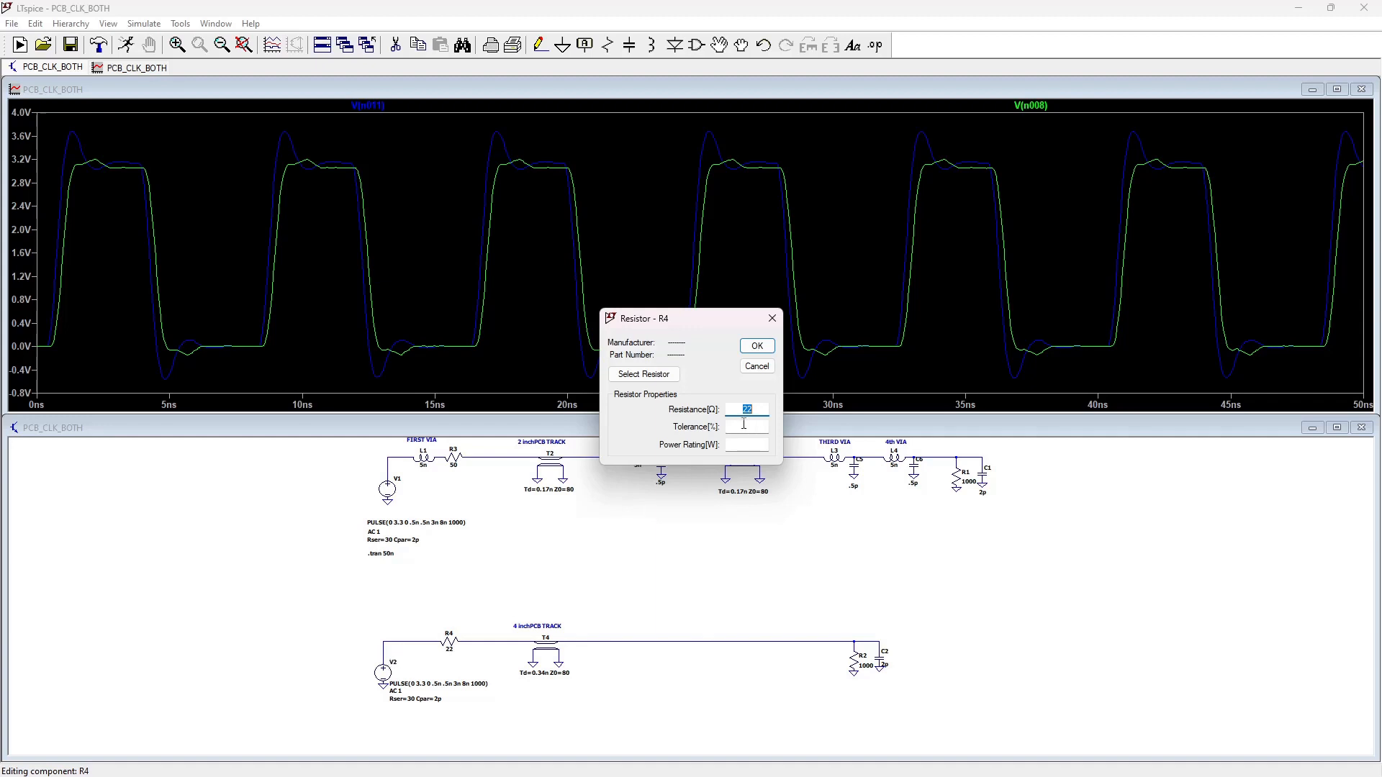
pyautogui.write('30')
pyautogui.press('BackSpace')
pyautogui.press('BackSpace')
pyautogui.write('50')
pyautogui.click(757, 346)
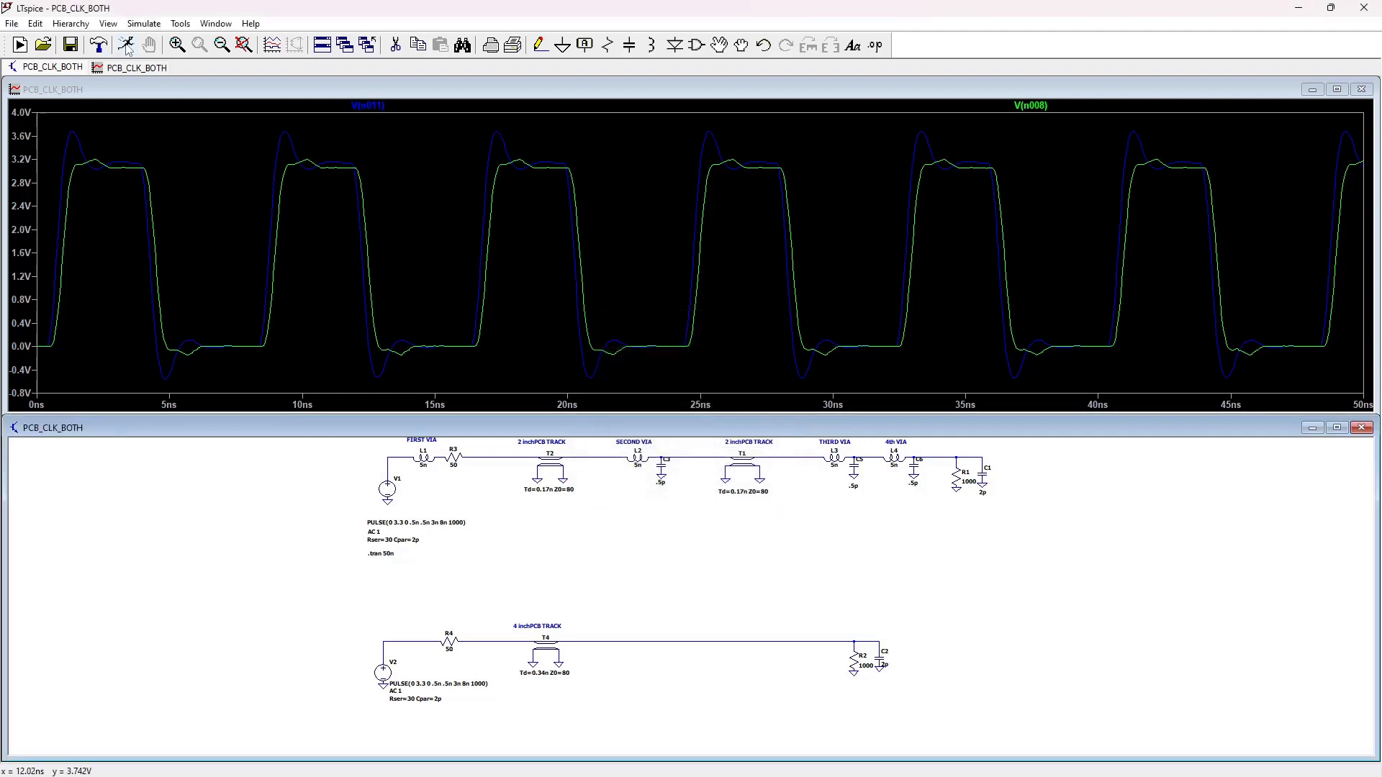
pyautogui.click(128, 45)
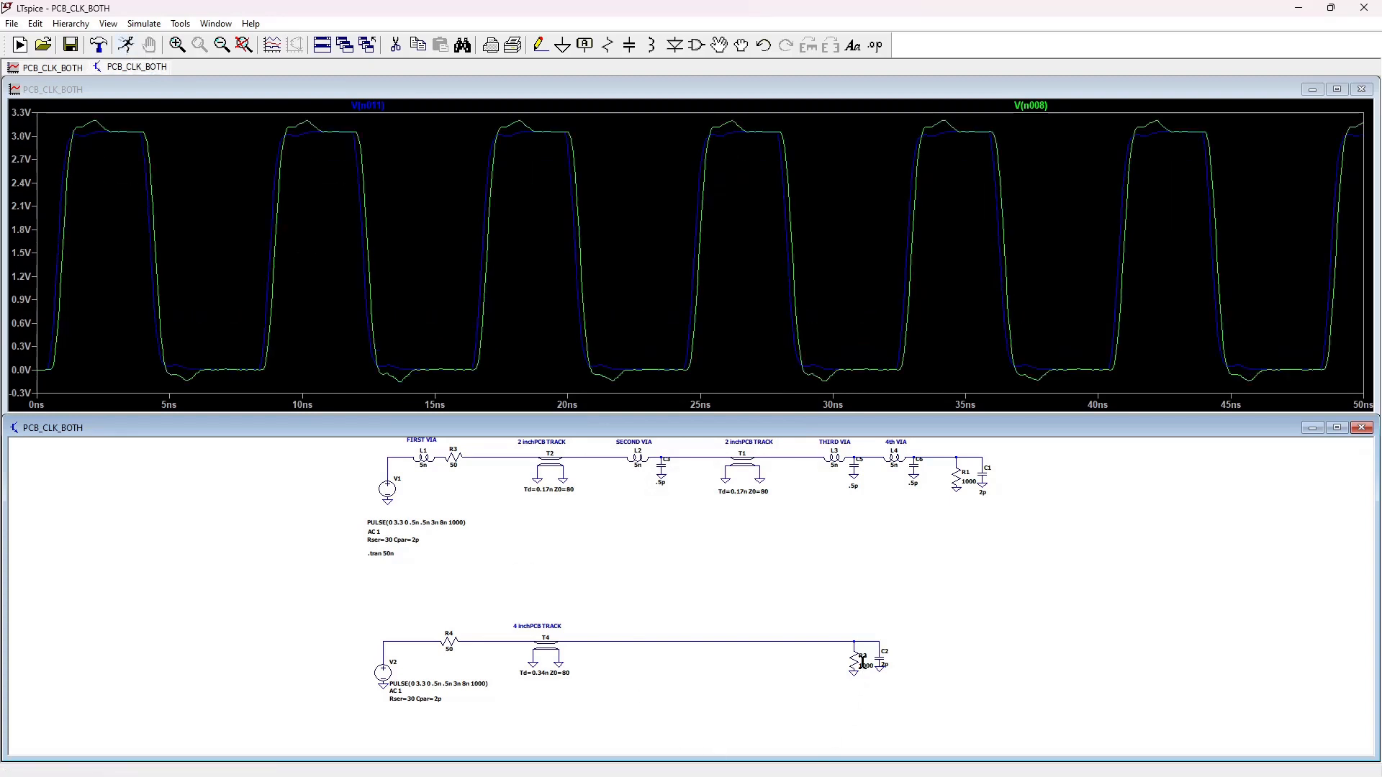
pyautogui.click(873, 634)
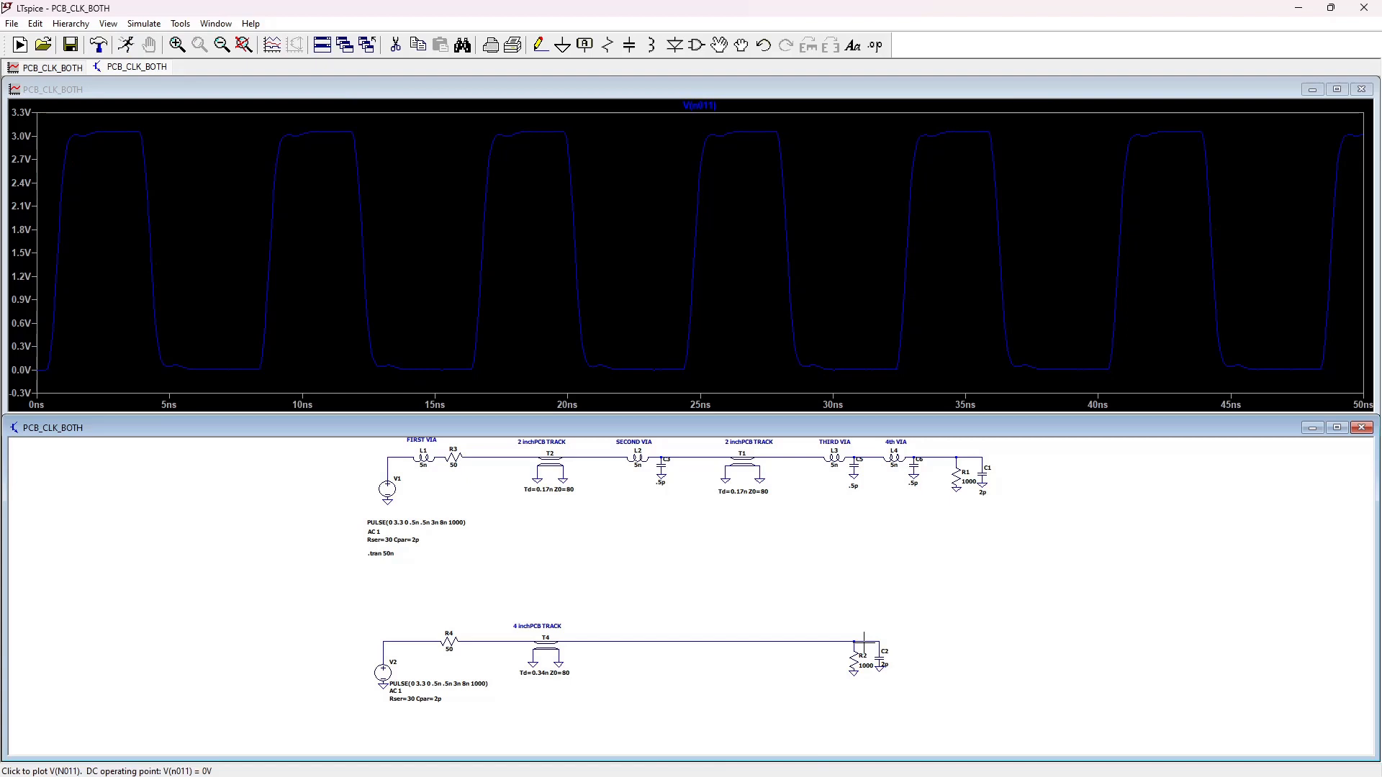